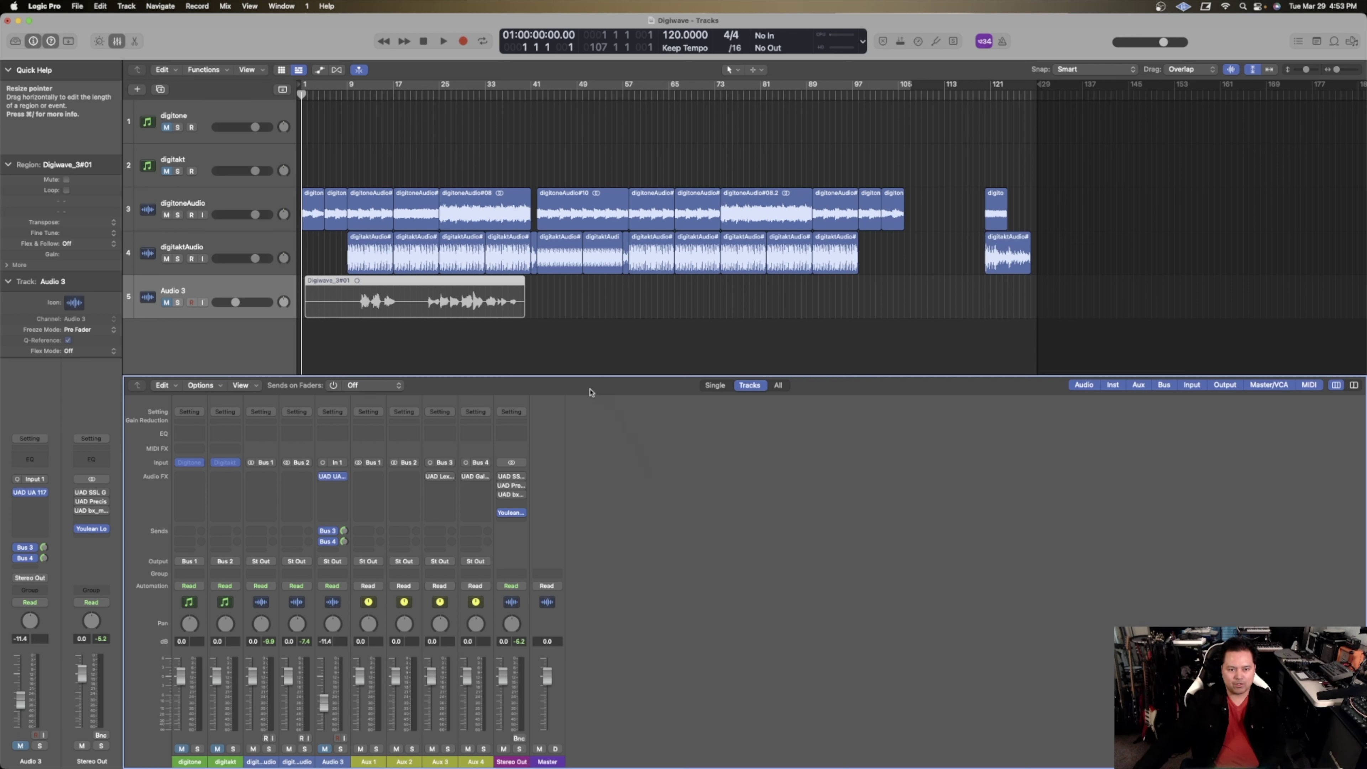
# Play the arrangement from bar 7 through the entry of the digitaktAudio track, and stop playback
pyautogui.click(336, 96)
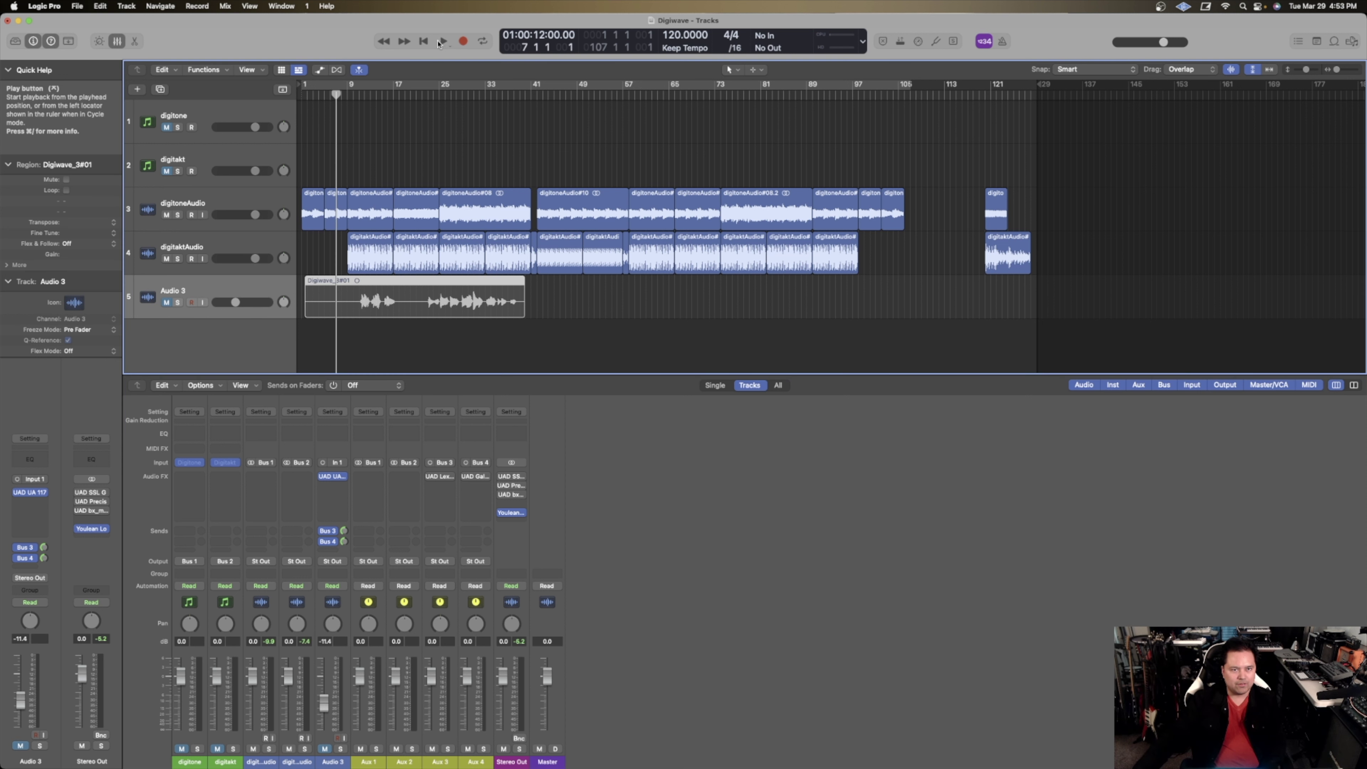
pyautogui.click(443, 42)
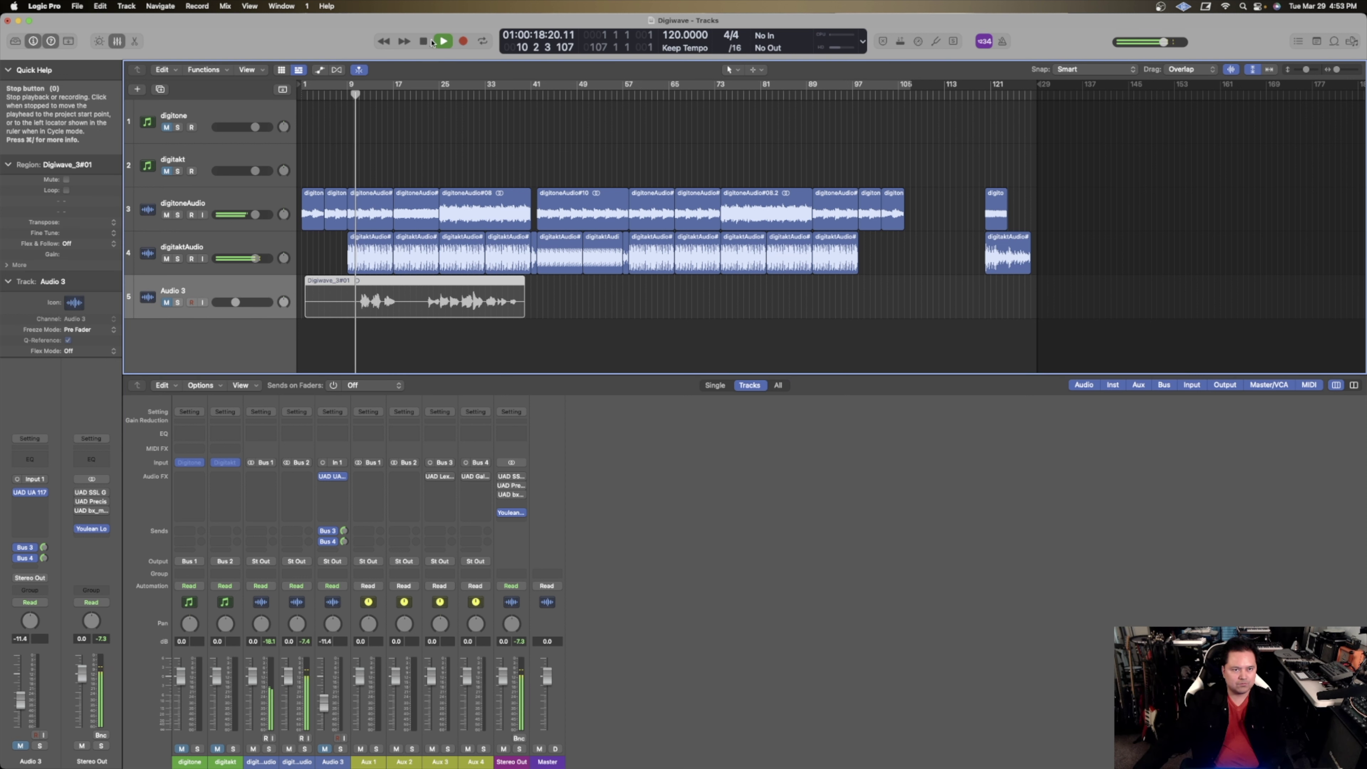
pyautogui.click(424, 41)
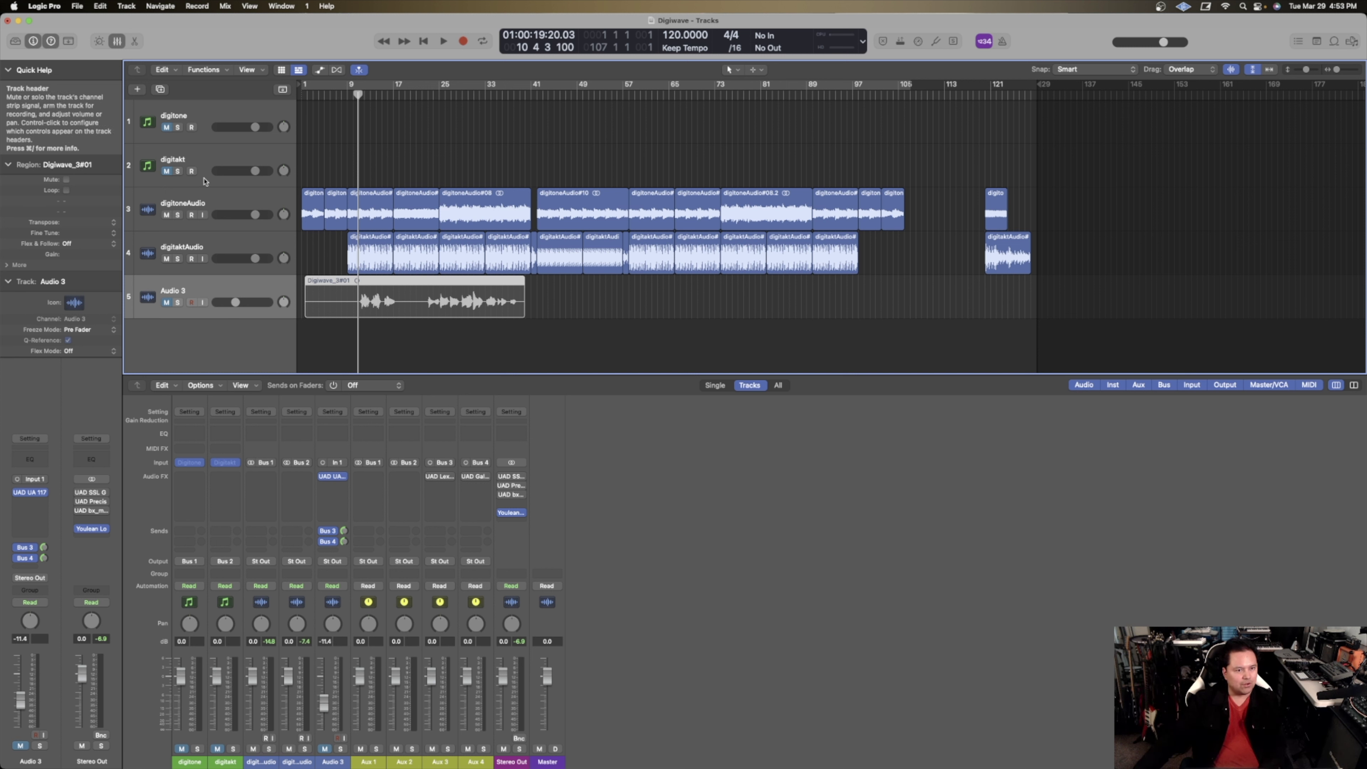
# Select the digitoneAudio, digitaktAudio and Audio 3 tracks in turn to review their regions and channel strips
pyautogui.click(223, 197)
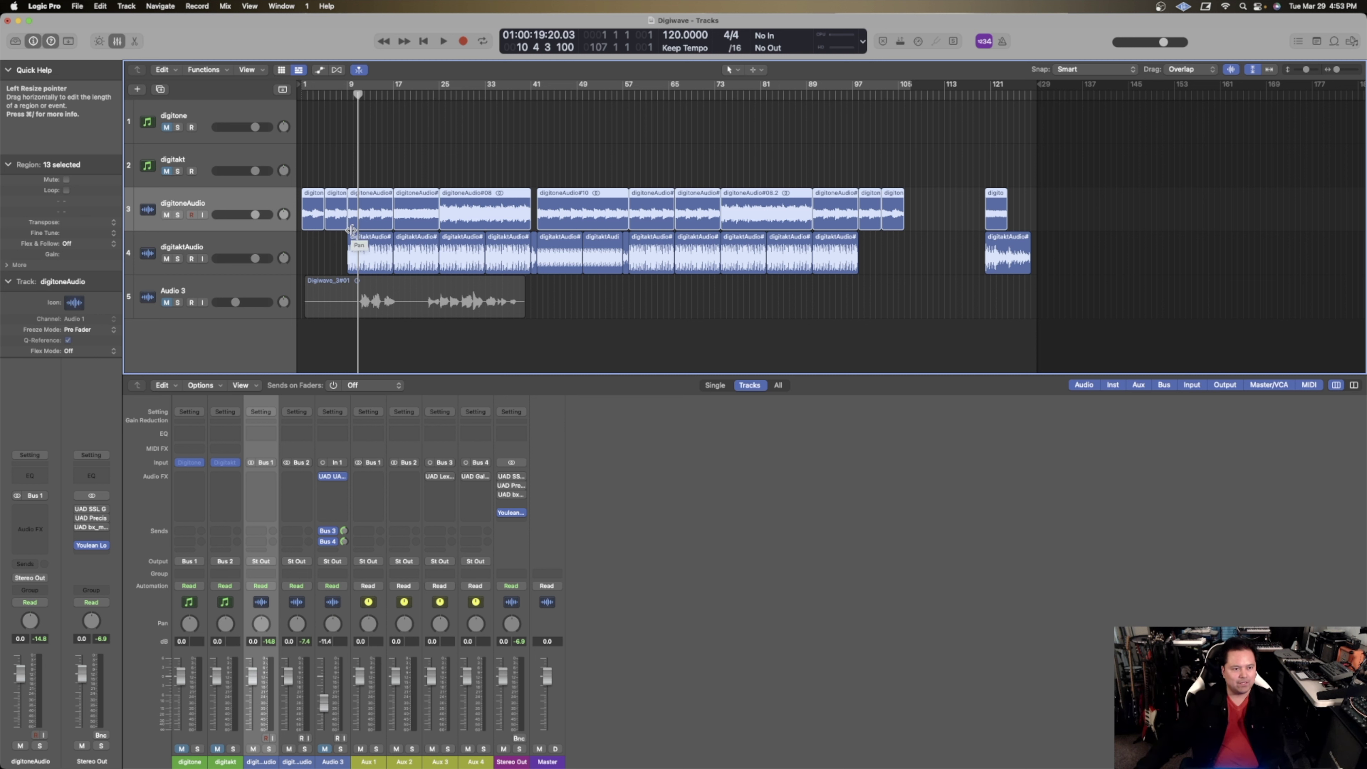
pyautogui.click(255, 241)
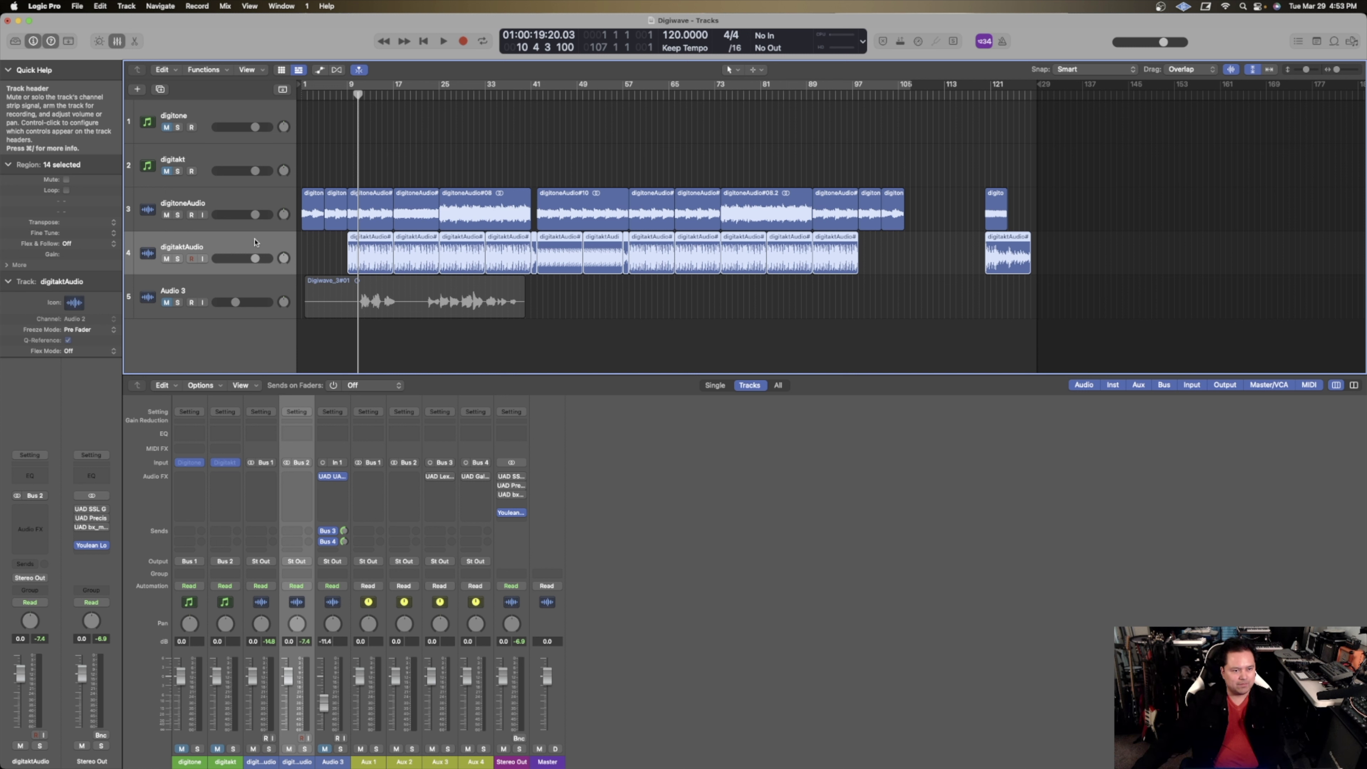
pyautogui.click(246, 199)
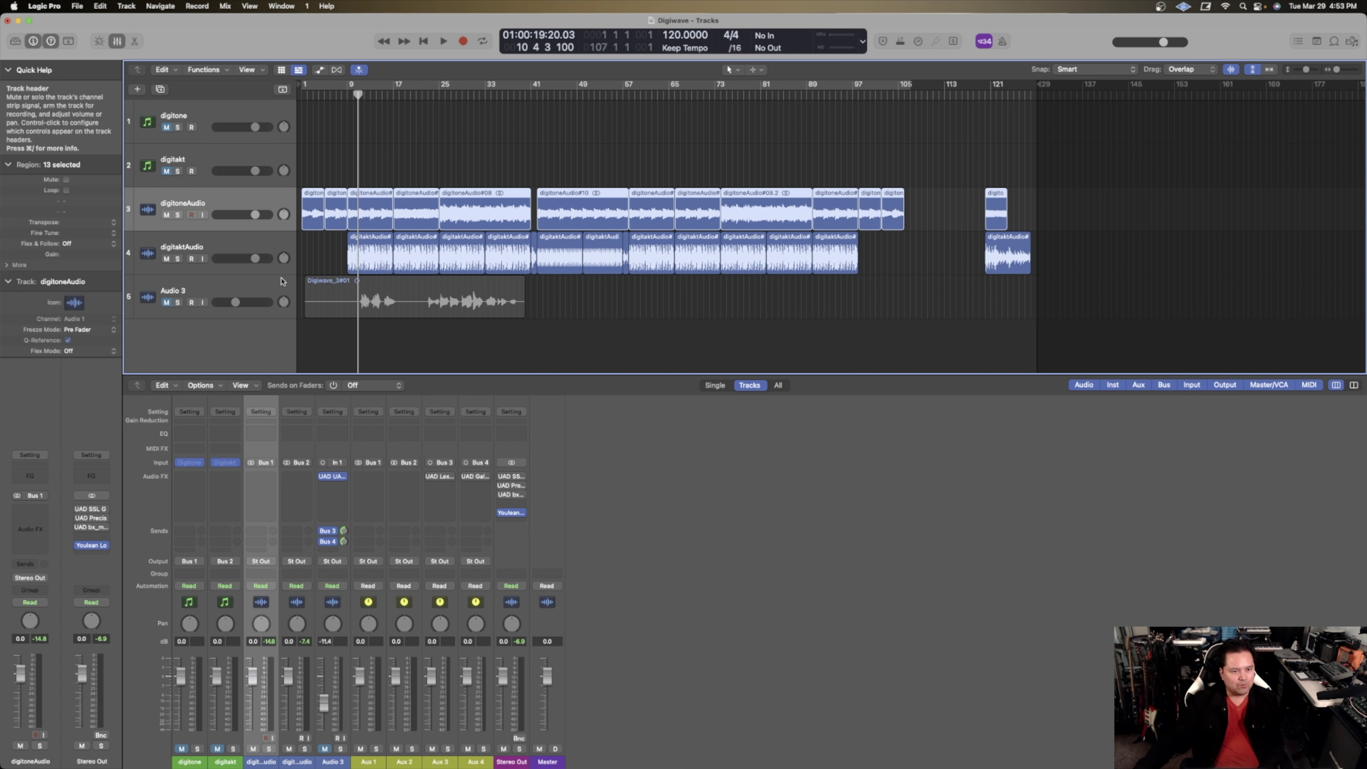
pyautogui.click(258, 306)
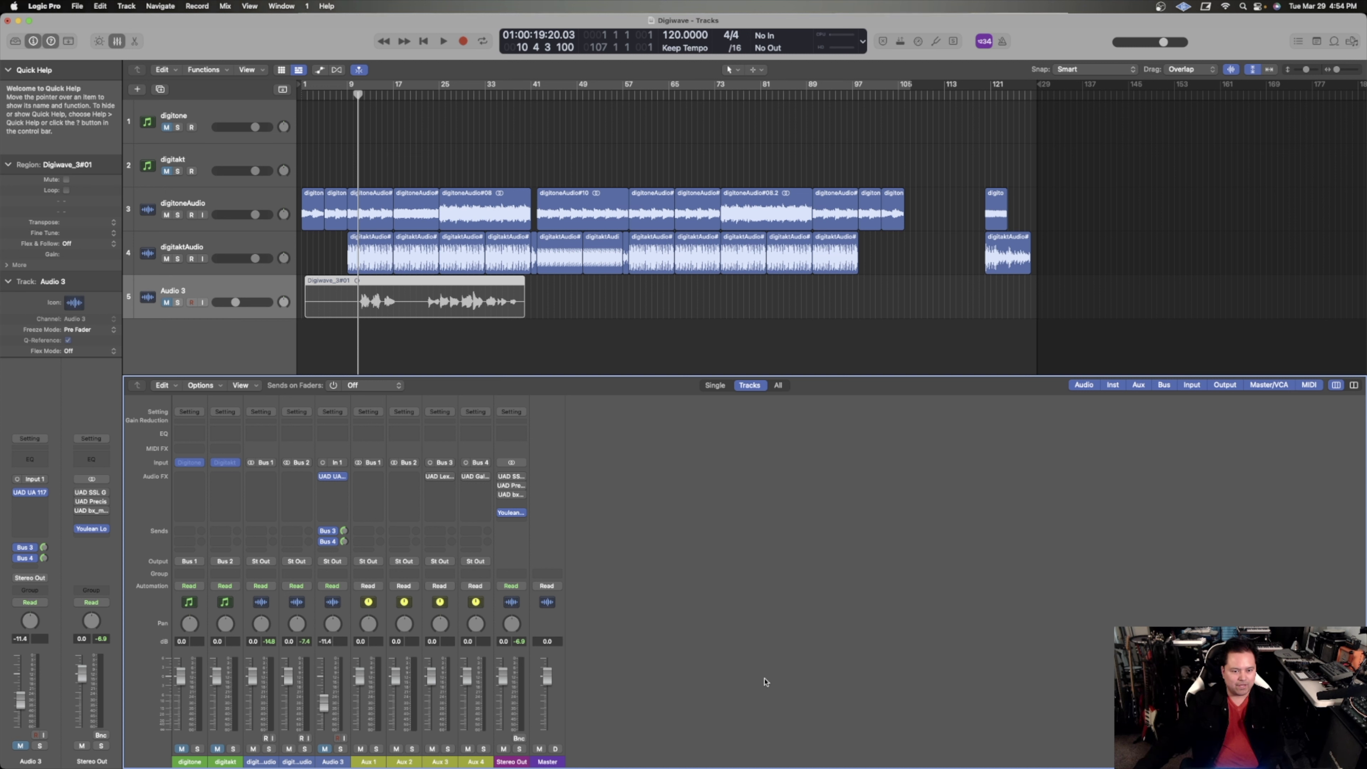
pyautogui.click(522, 504)
pyautogui.moveTo(562, 532)
pyautogui.click(655, 526)
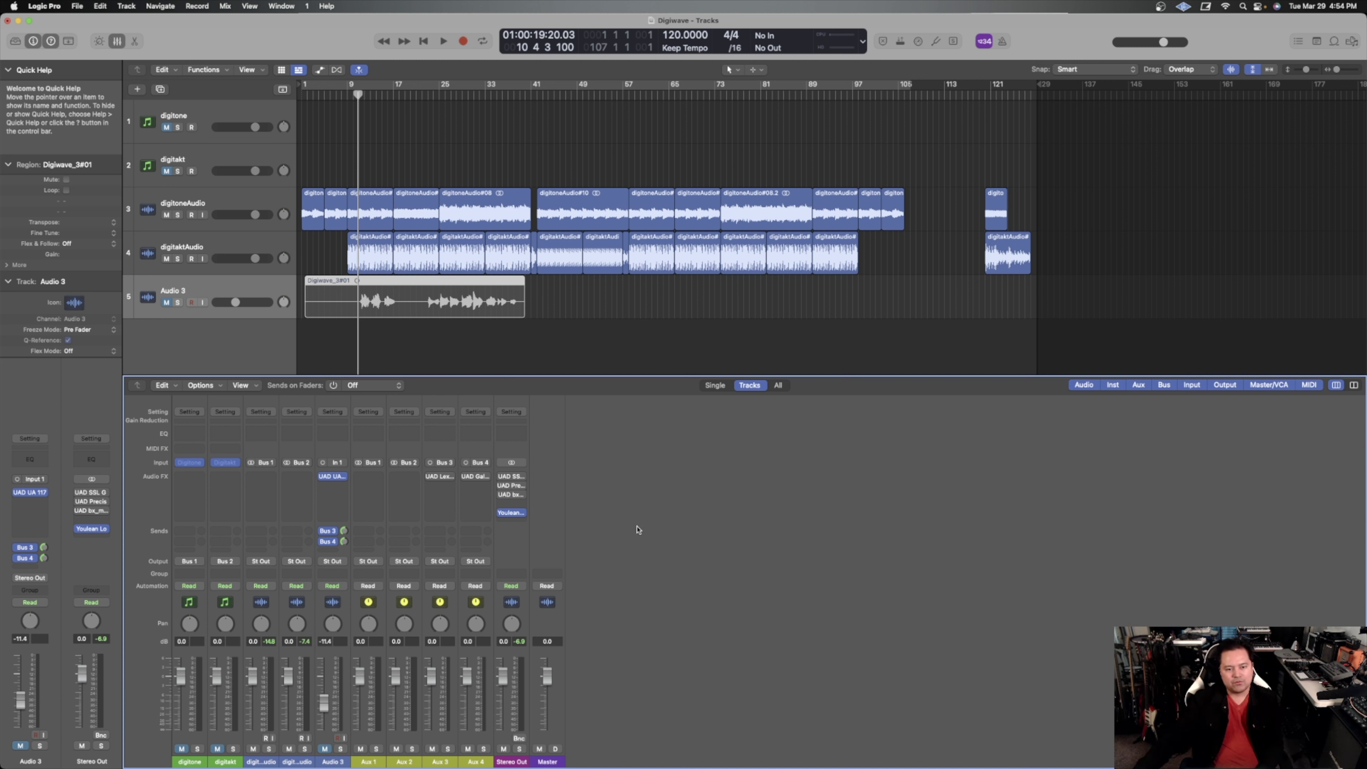
pyautogui.moveTo(519, 478)
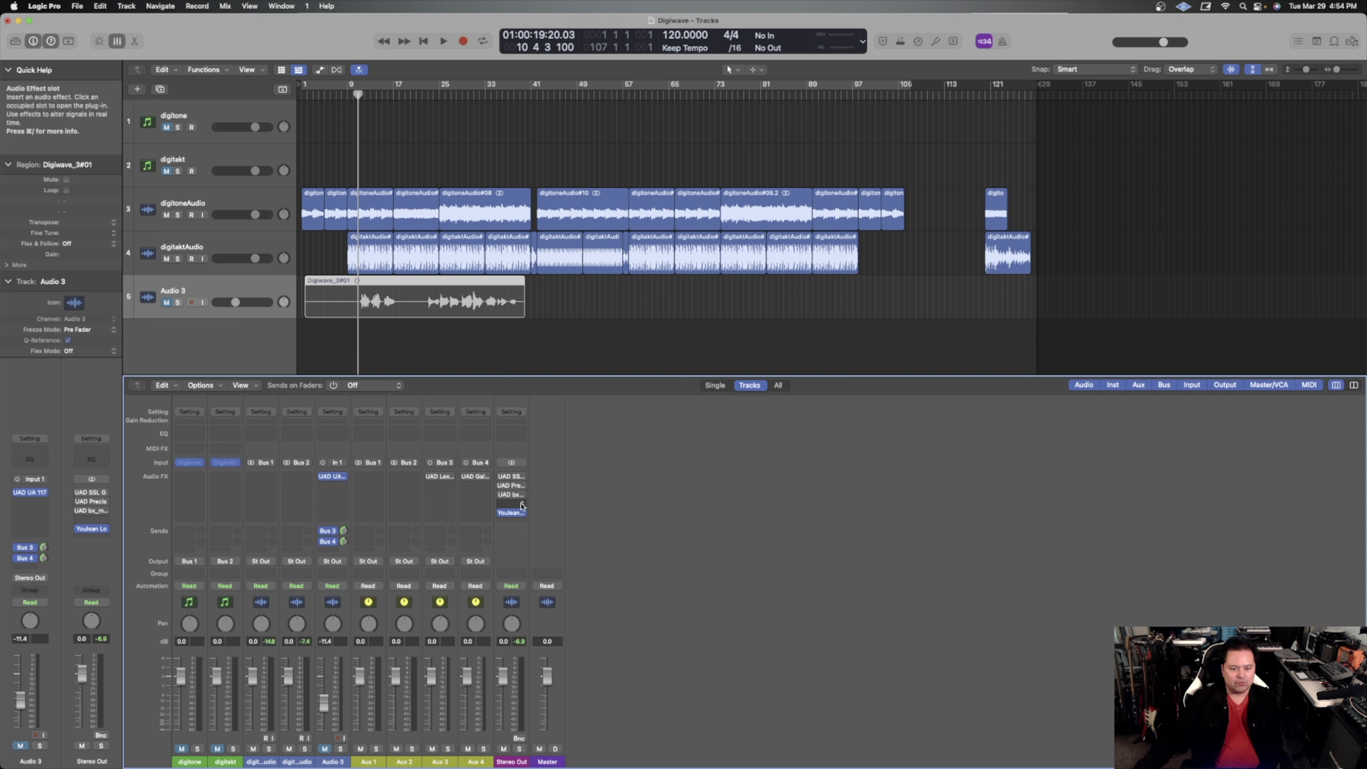
pyautogui.click(520, 504)
pyautogui.click(663, 509)
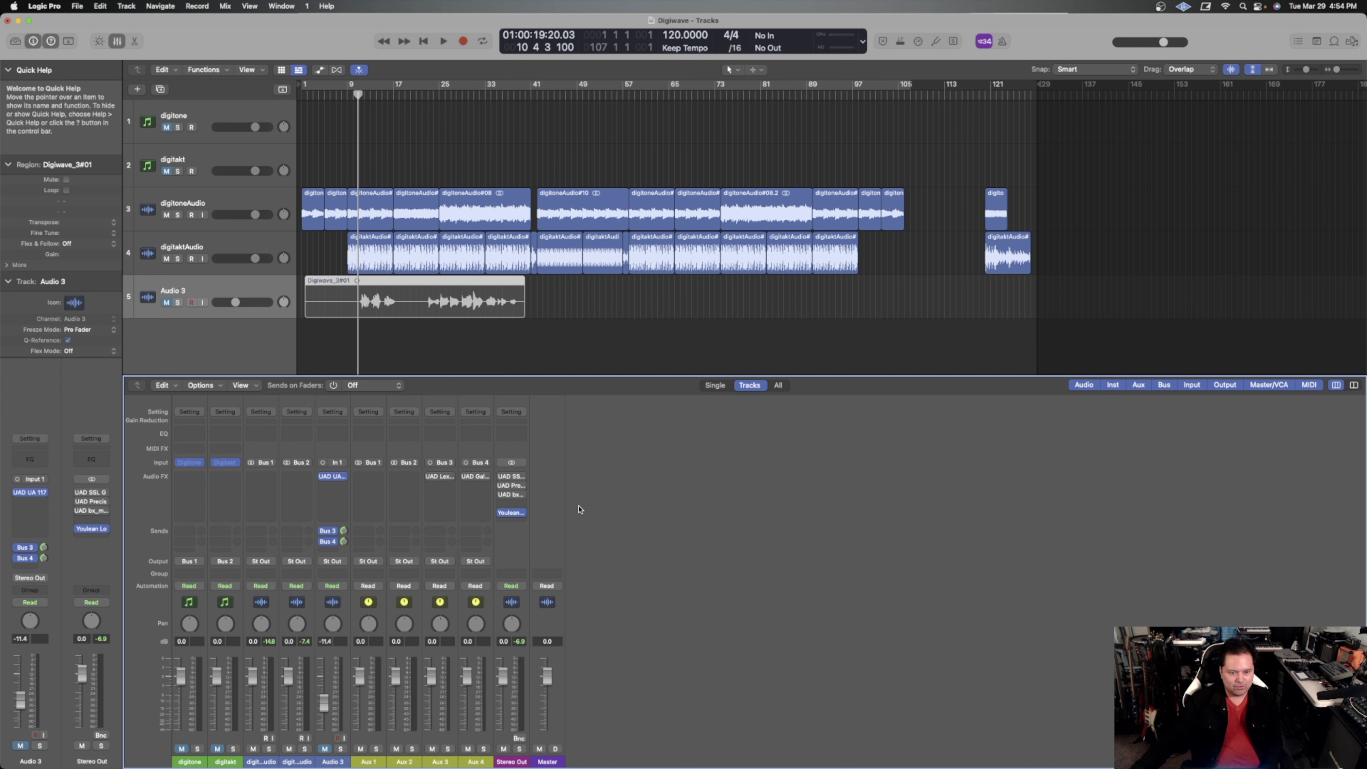
# Insert the stereo version of Elektron's Analog Heat plug-in in the empty effect slot on the Stereo Out channel
pyautogui.click(511, 506)
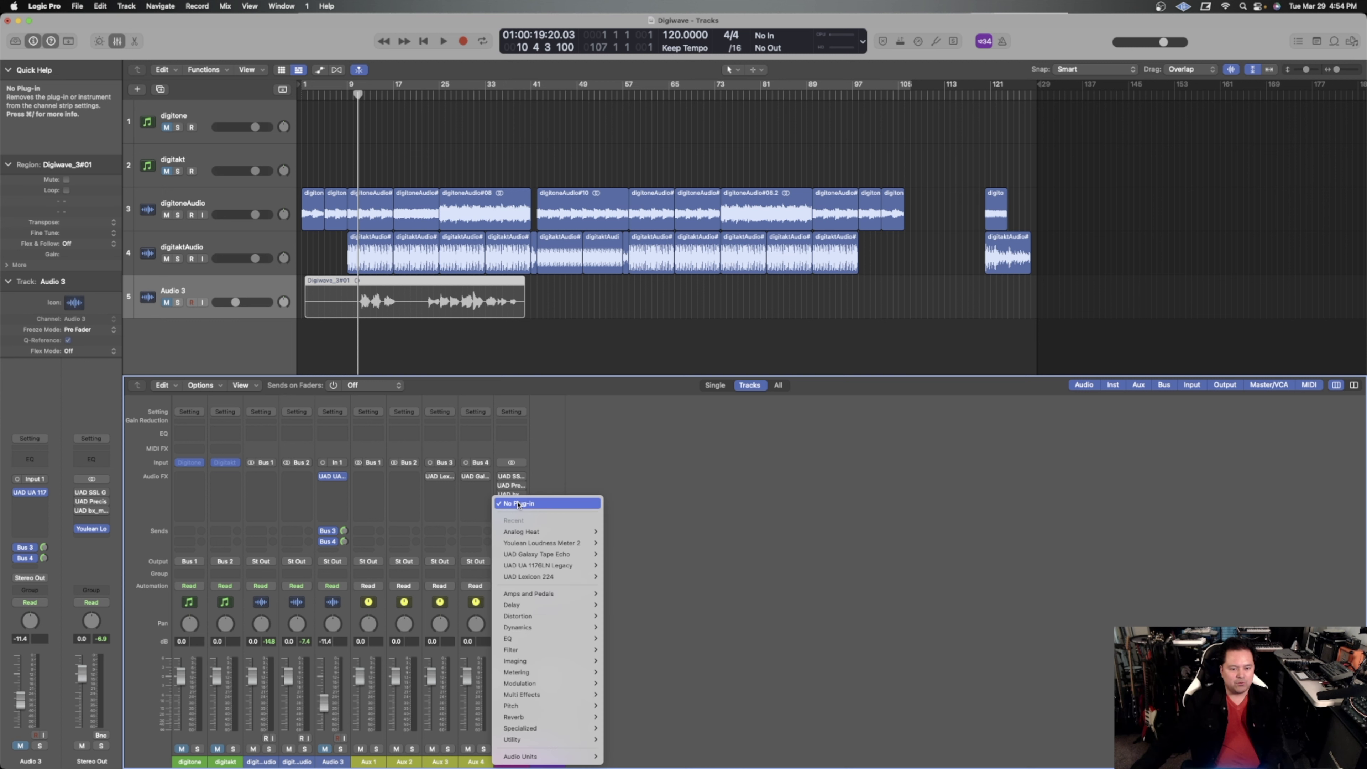
pyautogui.moveTo(575, 533)
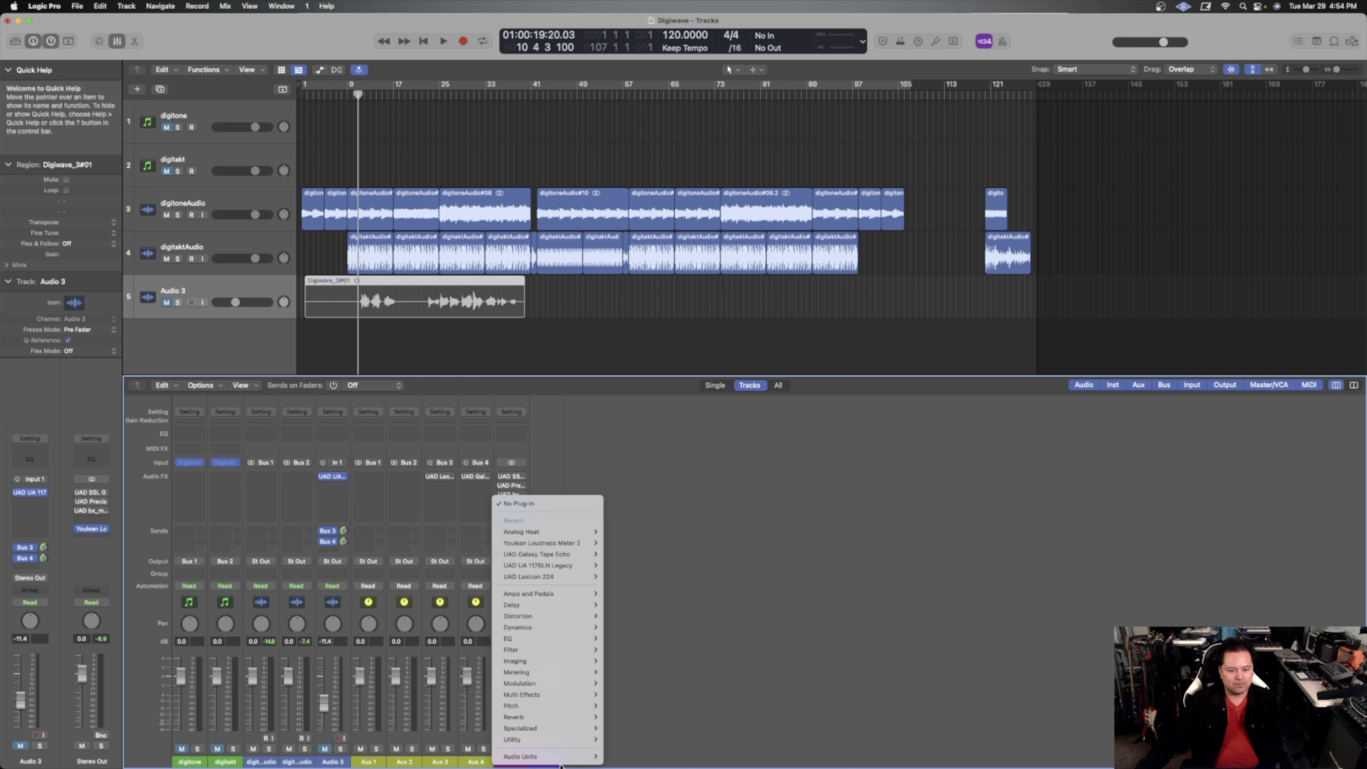
pyautogui.moveTo(561, 760)
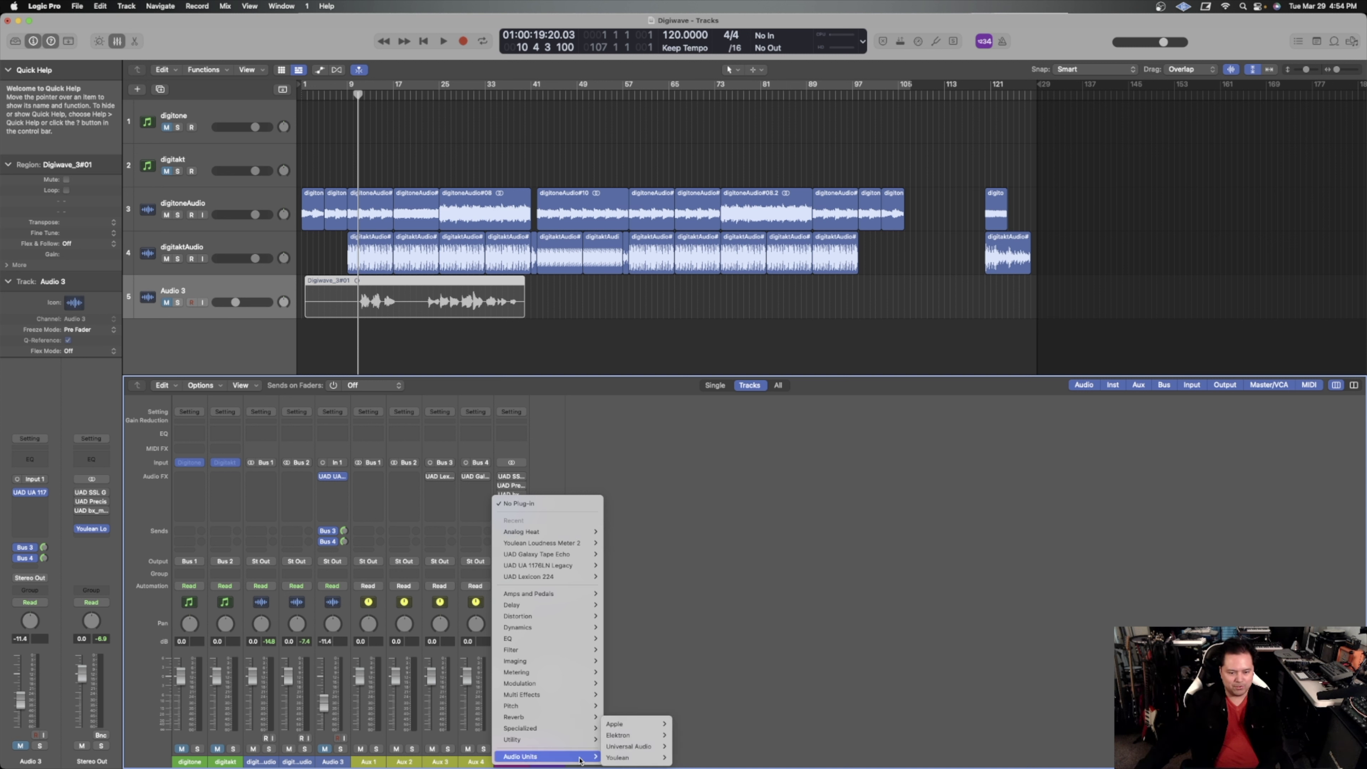
pyautogui.moveTo(622, 738)
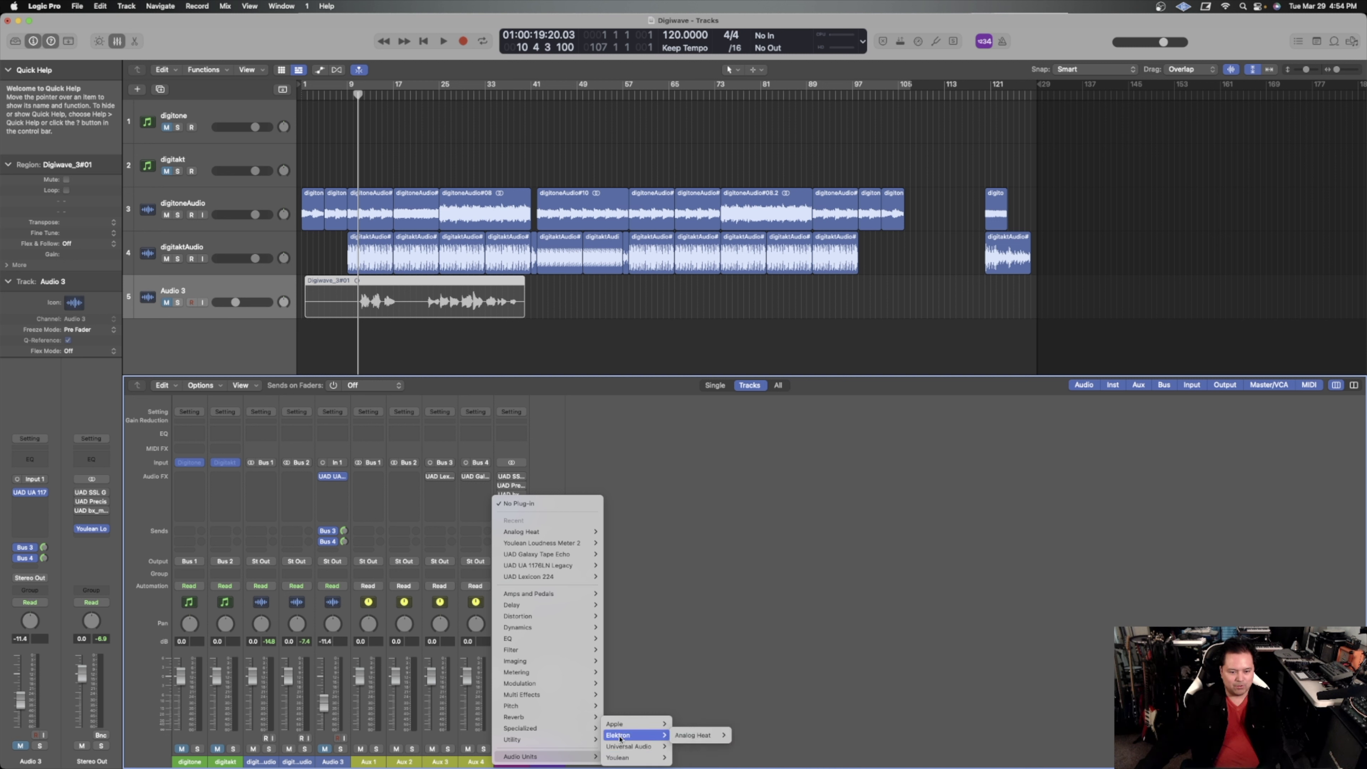
pyautogui.moveTo(701, 738)
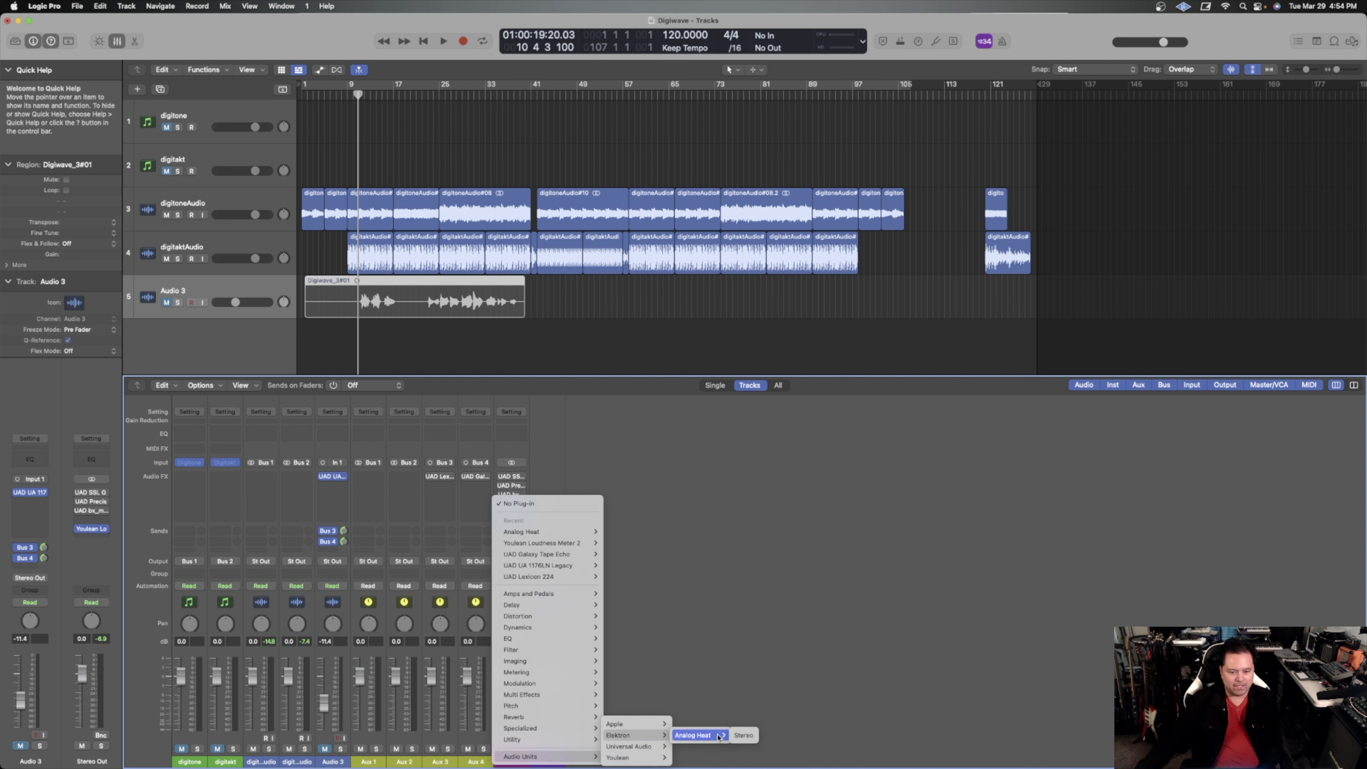
pyautogui.click(744, 736)
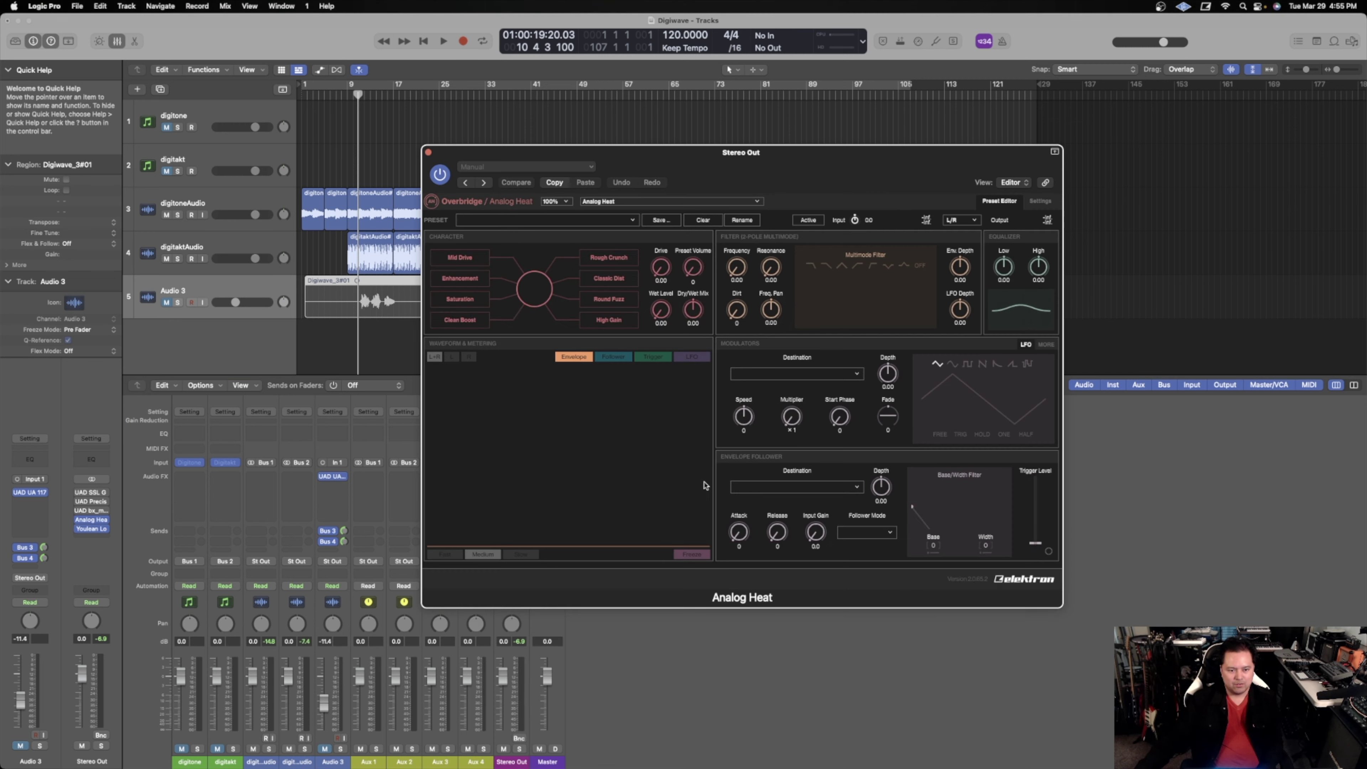
# Move the plug-in window clear of the mixer channels and choose the Analog Heat unit as its device
pyautogui.moveTo(668, 155); pyautogui.dragTo(940, 263)
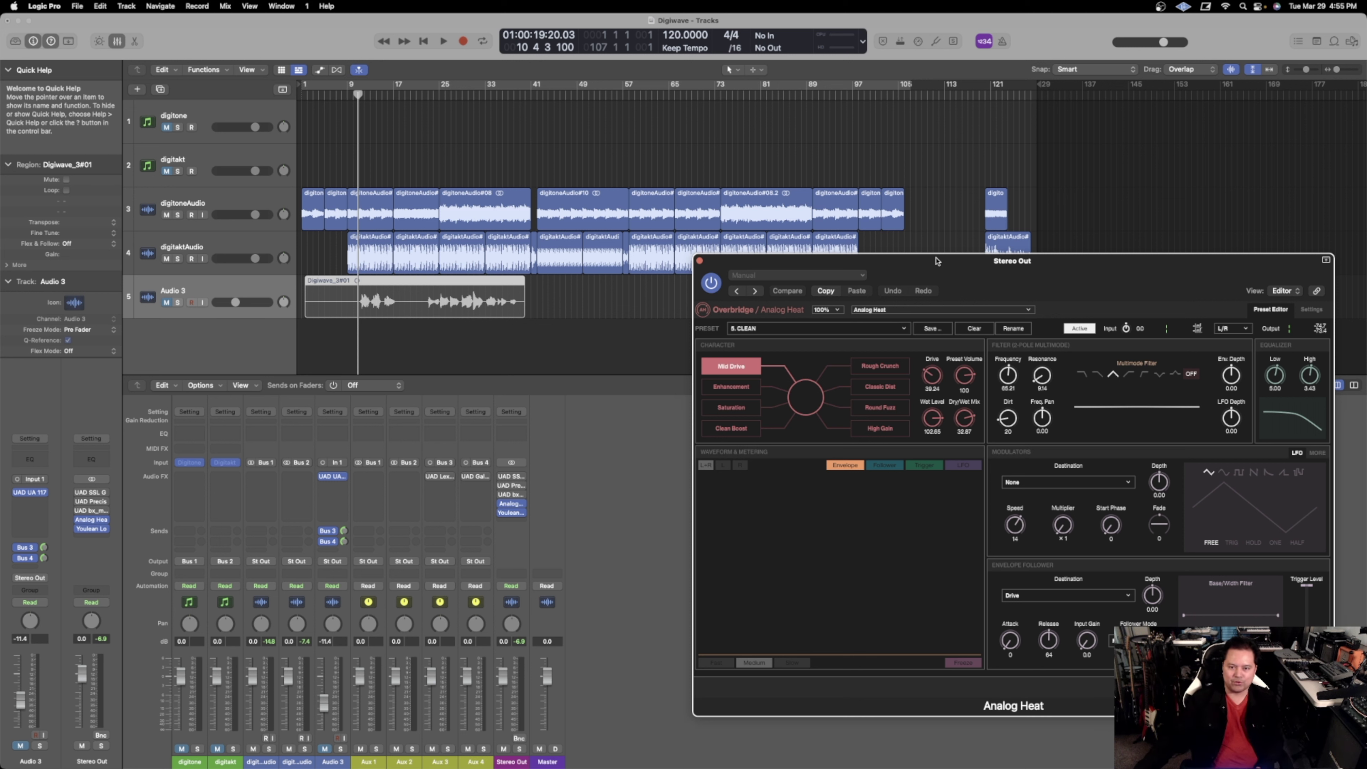
pyautogui.click(878, 311)
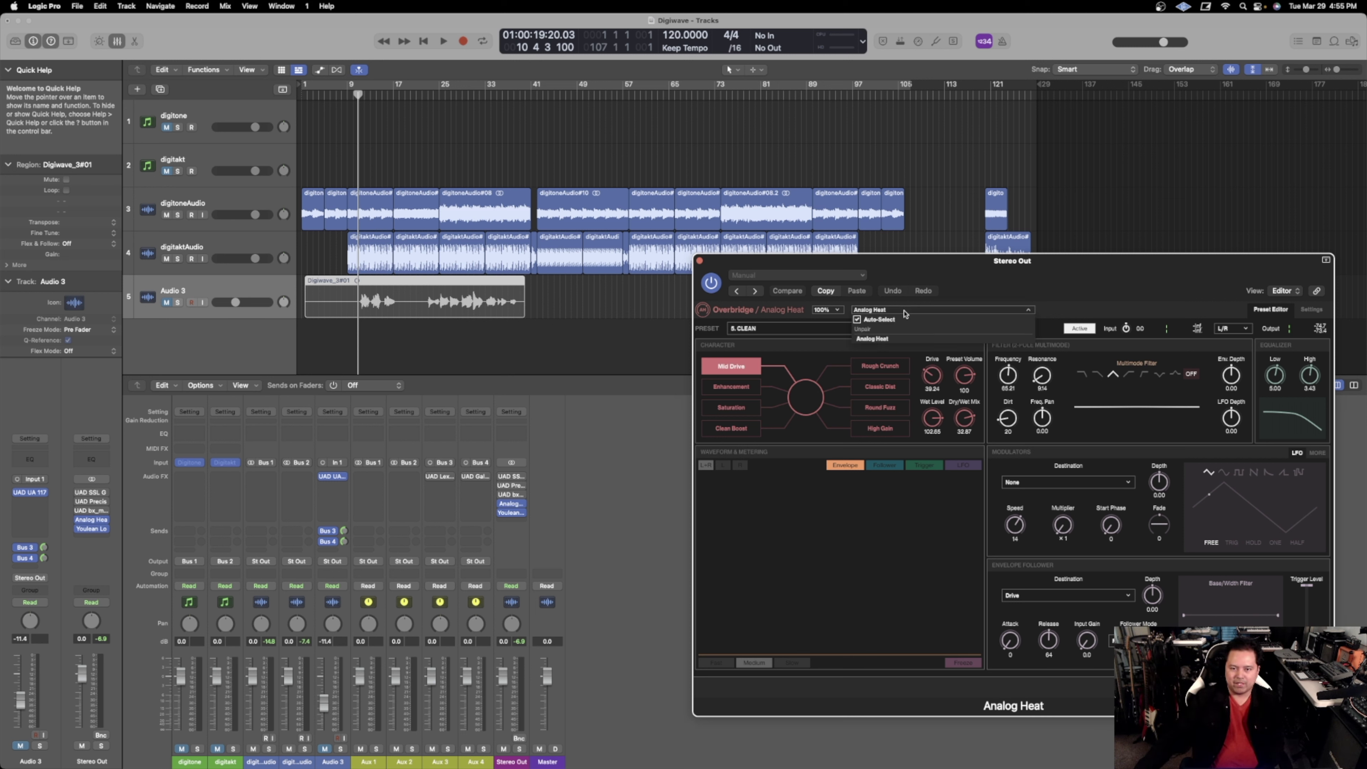
pyautogui.click(887, 338)
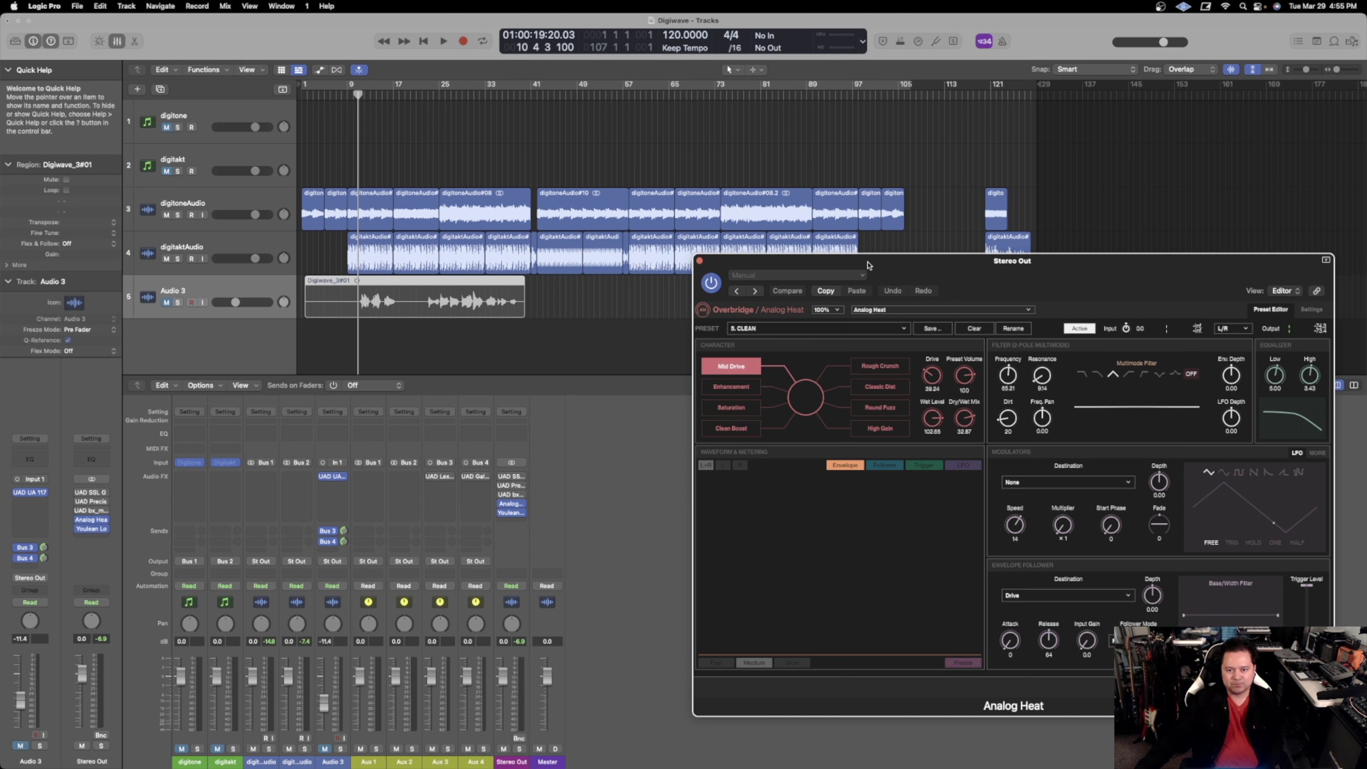
# Play the mix through Analog Heat from about bar 10 with the plug-in window in view, and stop playback
pyautogui.moveTo(358, 94); pyautogui.dragTo(360, 94)
pyautogui.press('space')
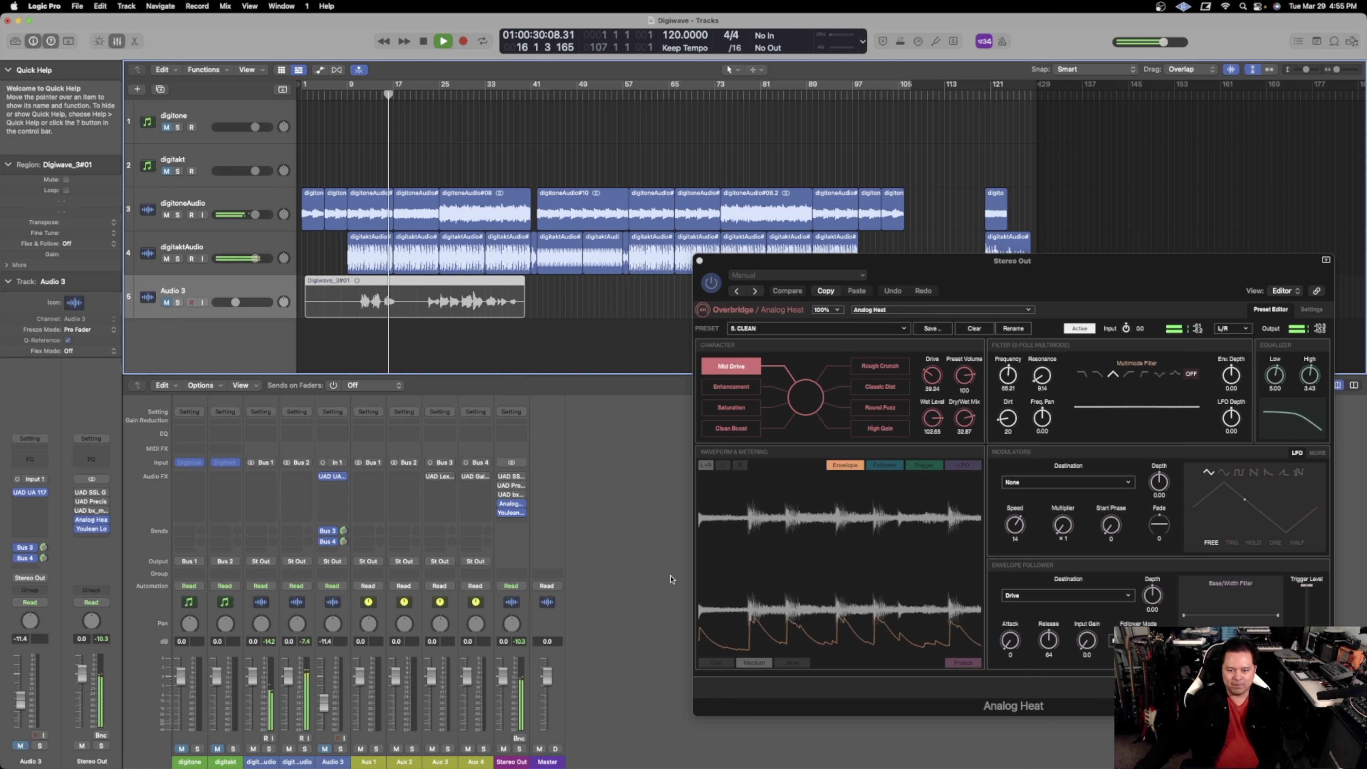
pyautogui.moveTo(1152, 264); pyautogui.dragTo(1124, 297)
pyautogui.press('space')
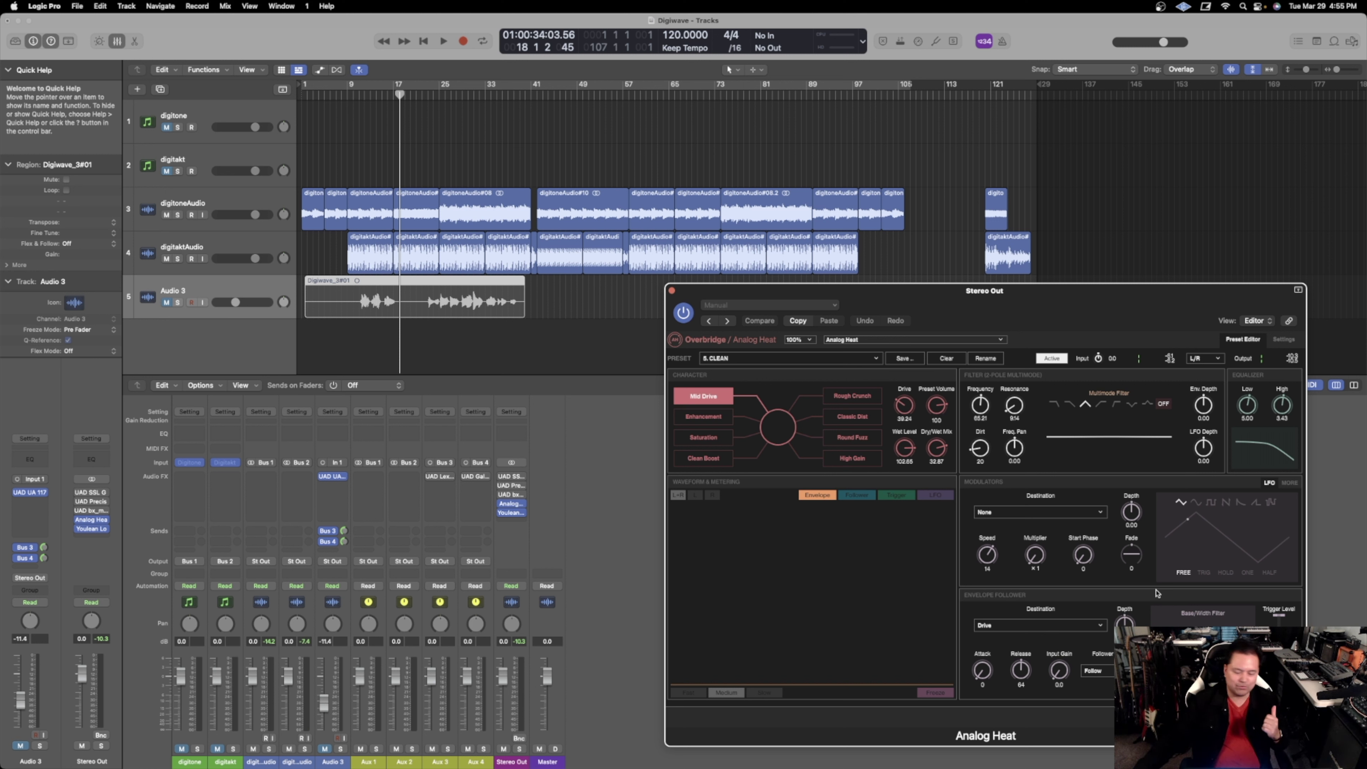
pyautogui.moveTo(933, 296); pyautogui.dragTo(970, 302)
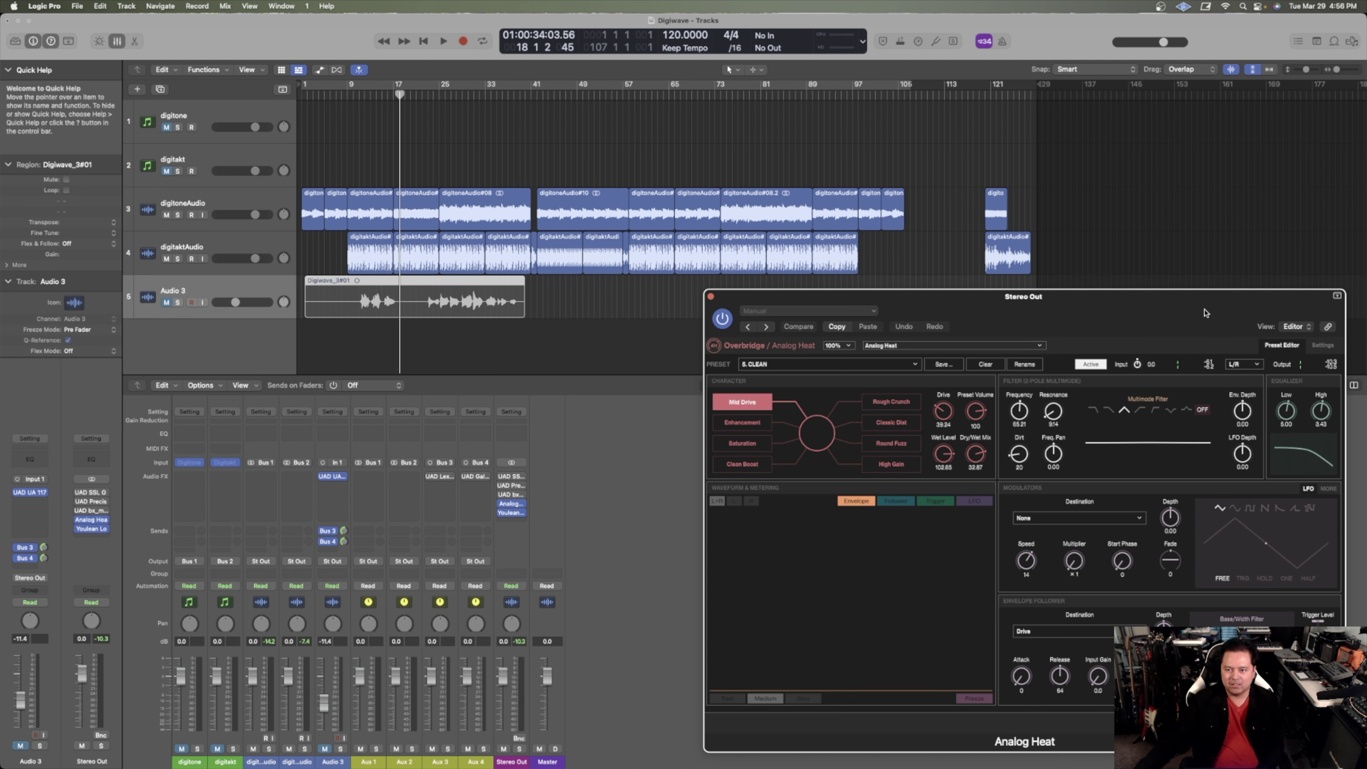
pyautogui.moveTo(1176, 303); pyautogui.dragTo(1166, 305)
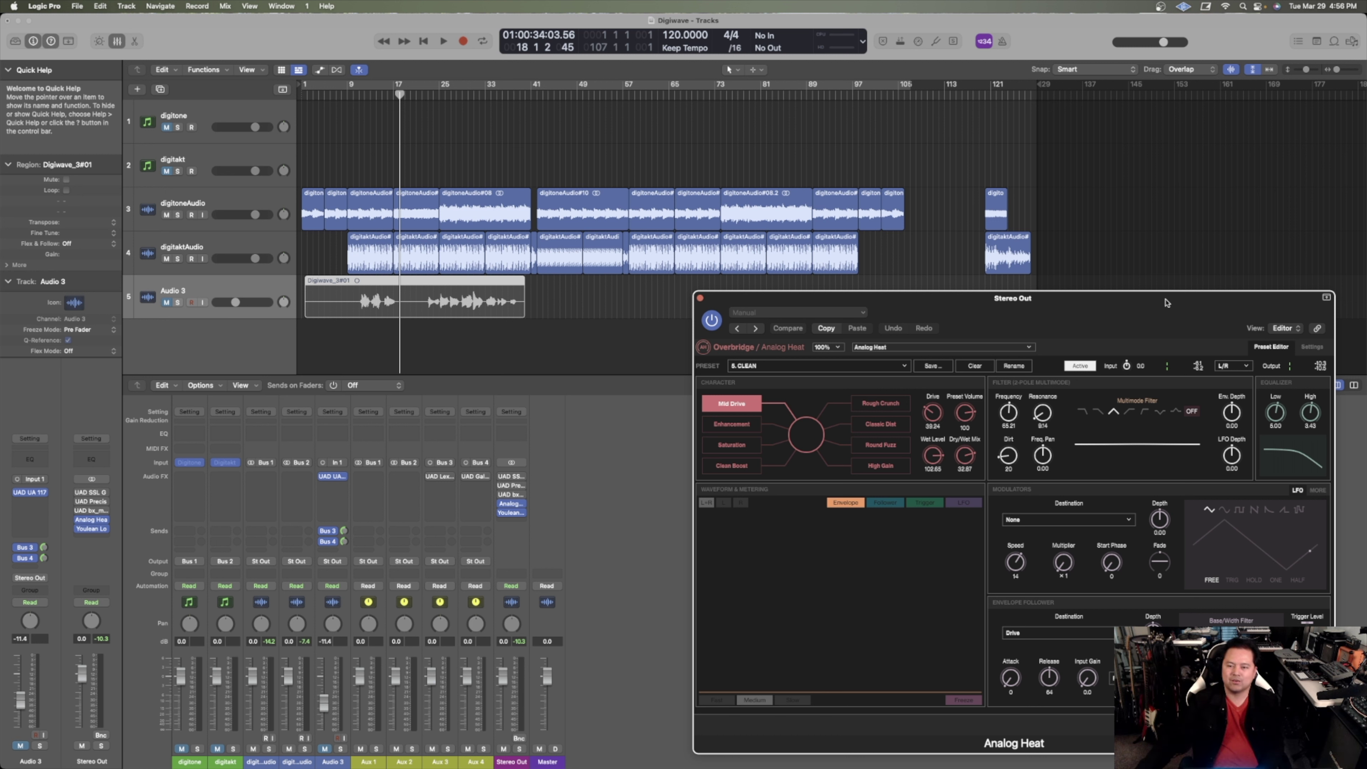
pyautogui.moveTo(1150, 302); pyautogui.dragTo(1144, 298)
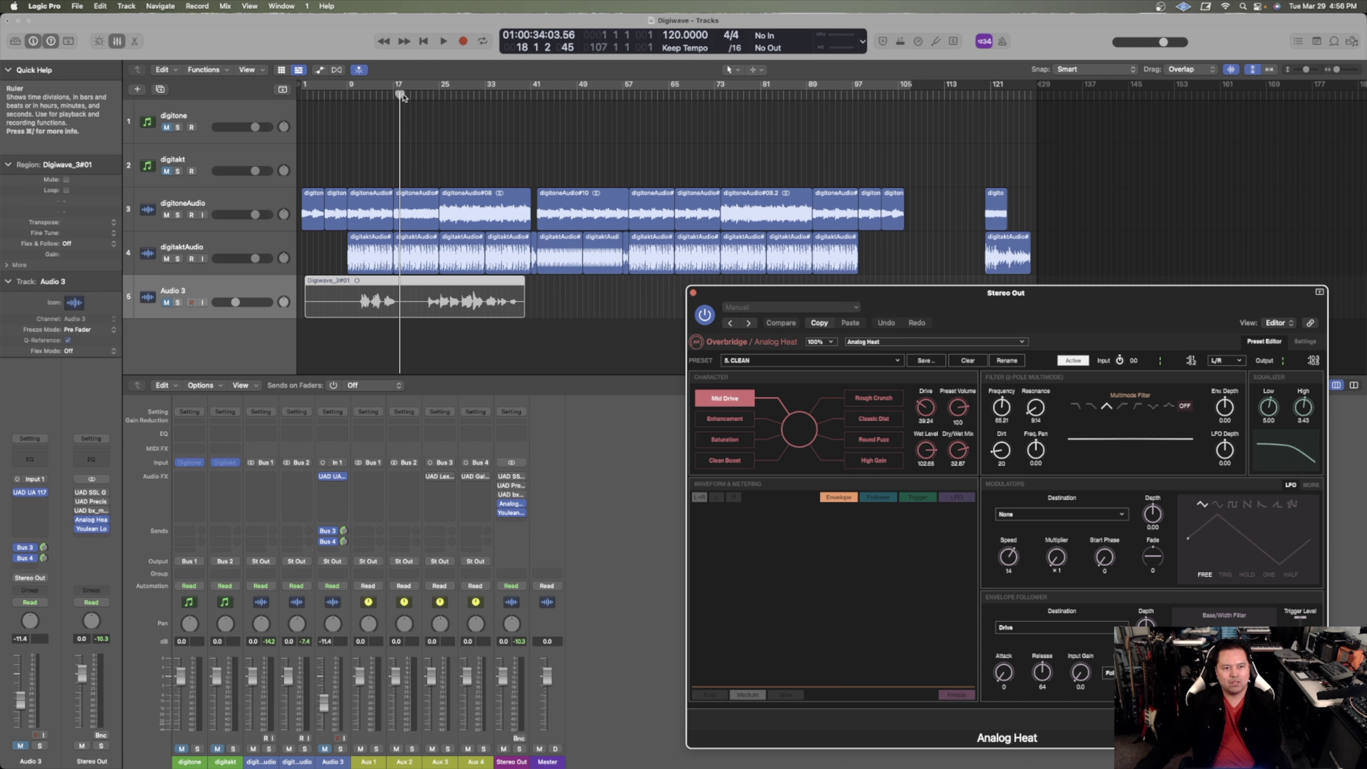
# Audition the Clean Boost character in Analog Heat while the song plays from bar 18, and stop playback
pyautogui.click(444, 42)
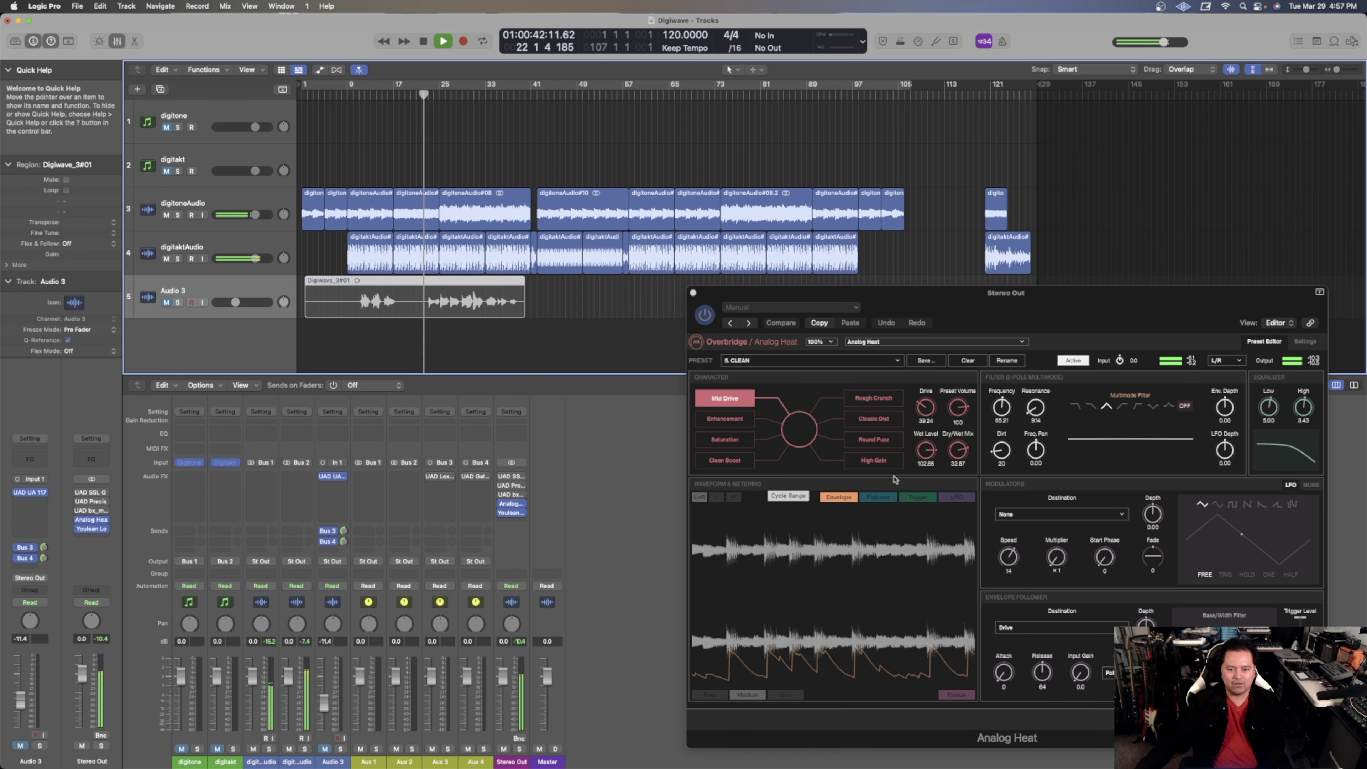
pyautogui.click(735, 462)
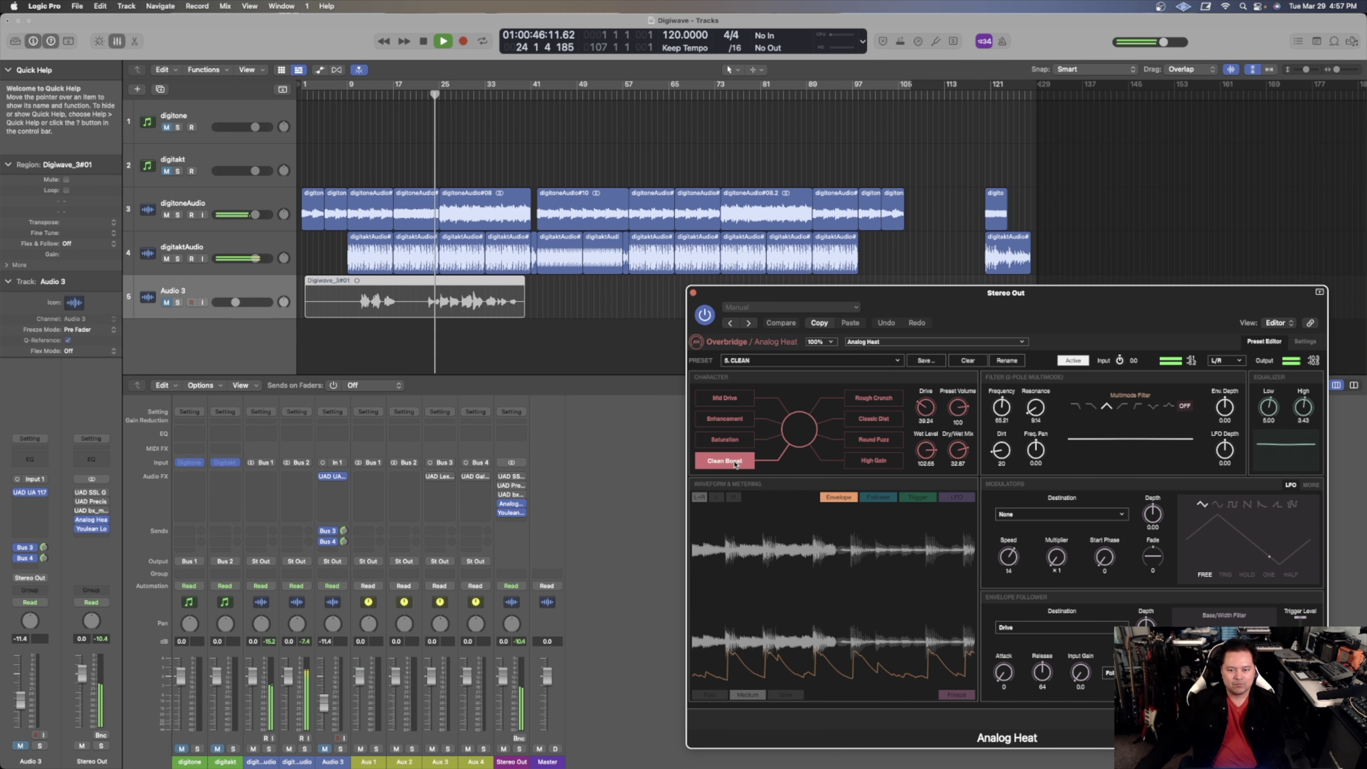
pyautogui.moveTo(925, 419); pyautogui.dragTo(928, 415)
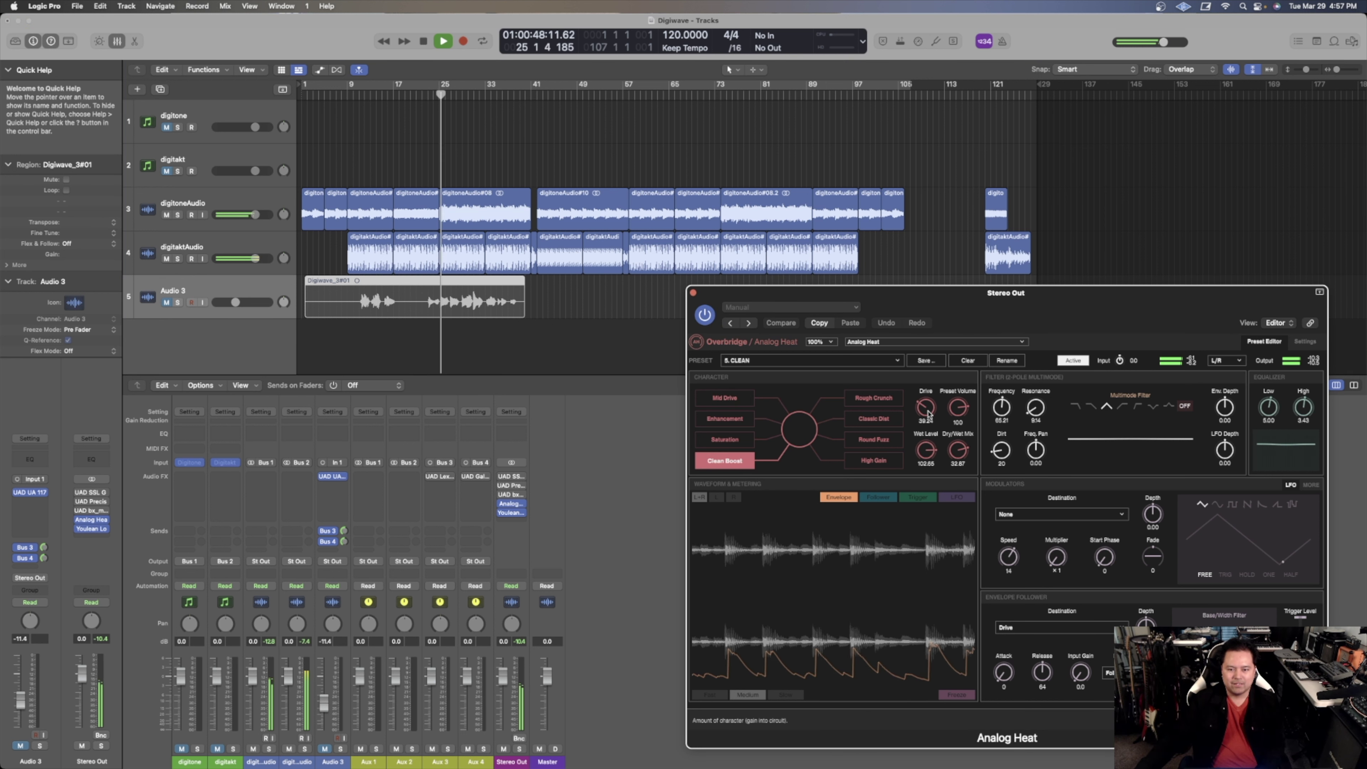
pyautogui.press('space')
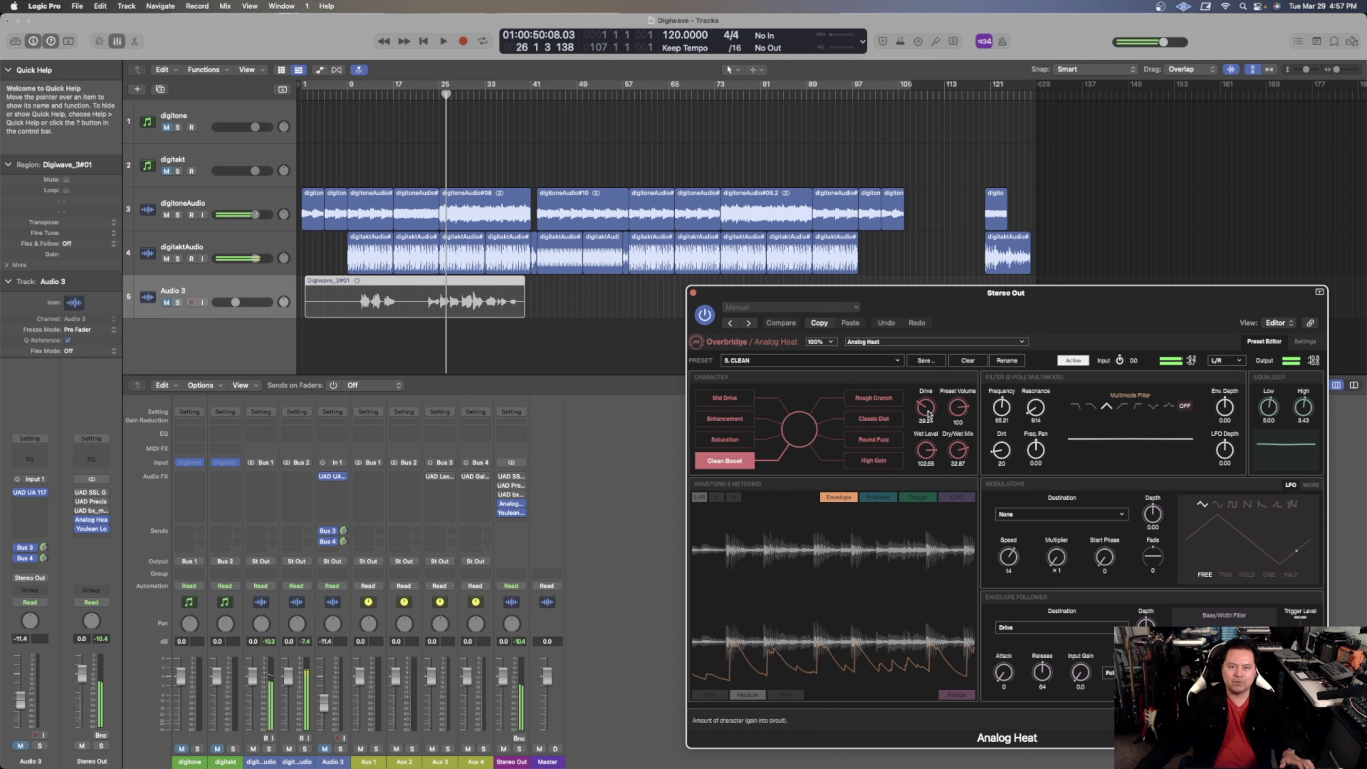
# Switch Analog Heat's character to Saturation and raise Drive to about 93 while listening to the mix
pyautogui.moveTo(922, 414)
pyautogui.mouseDown()
pyautogui.moveTo(945, 400)
pyautogui.moveTo(939, 384)
pyautogui.moveTo(930, 420)
pyautogui.mouseUp()
pyautogui.click(718, 440)
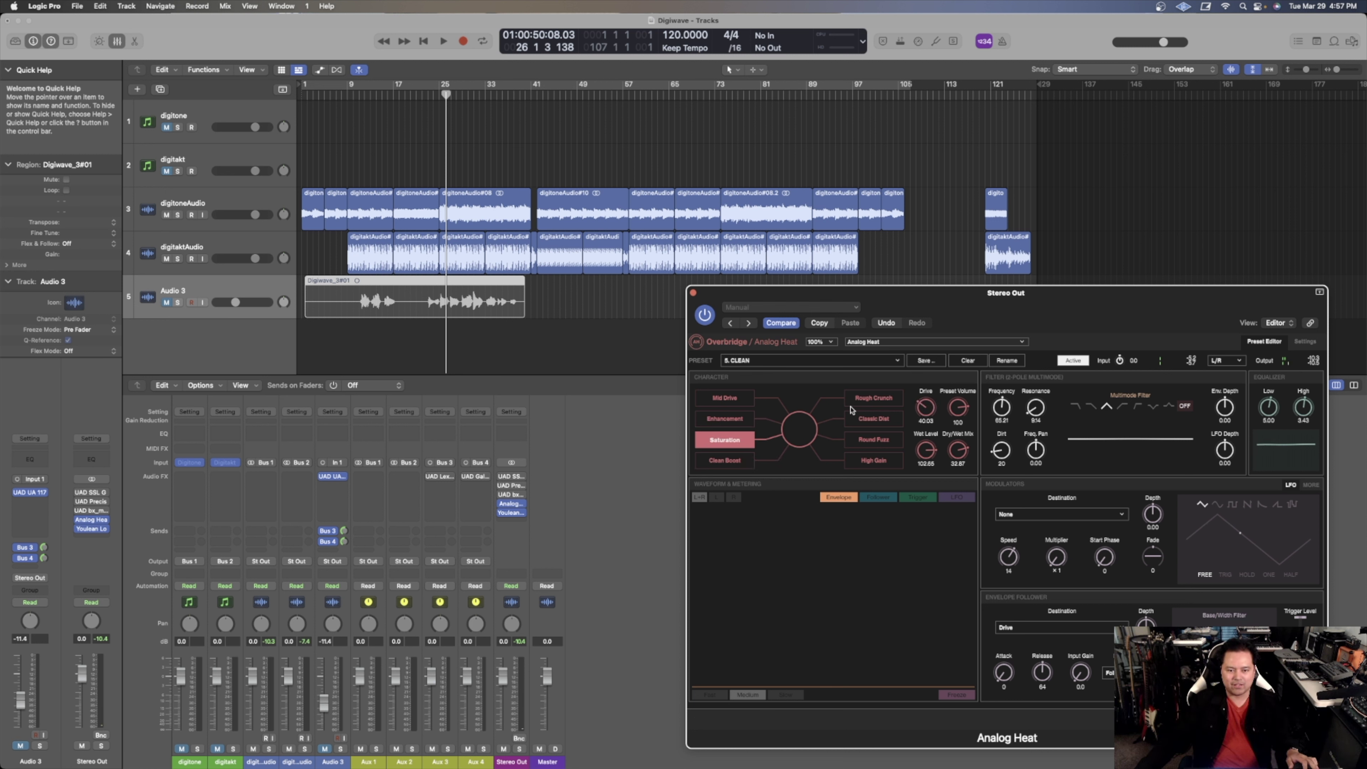
pyautogui.press('space')
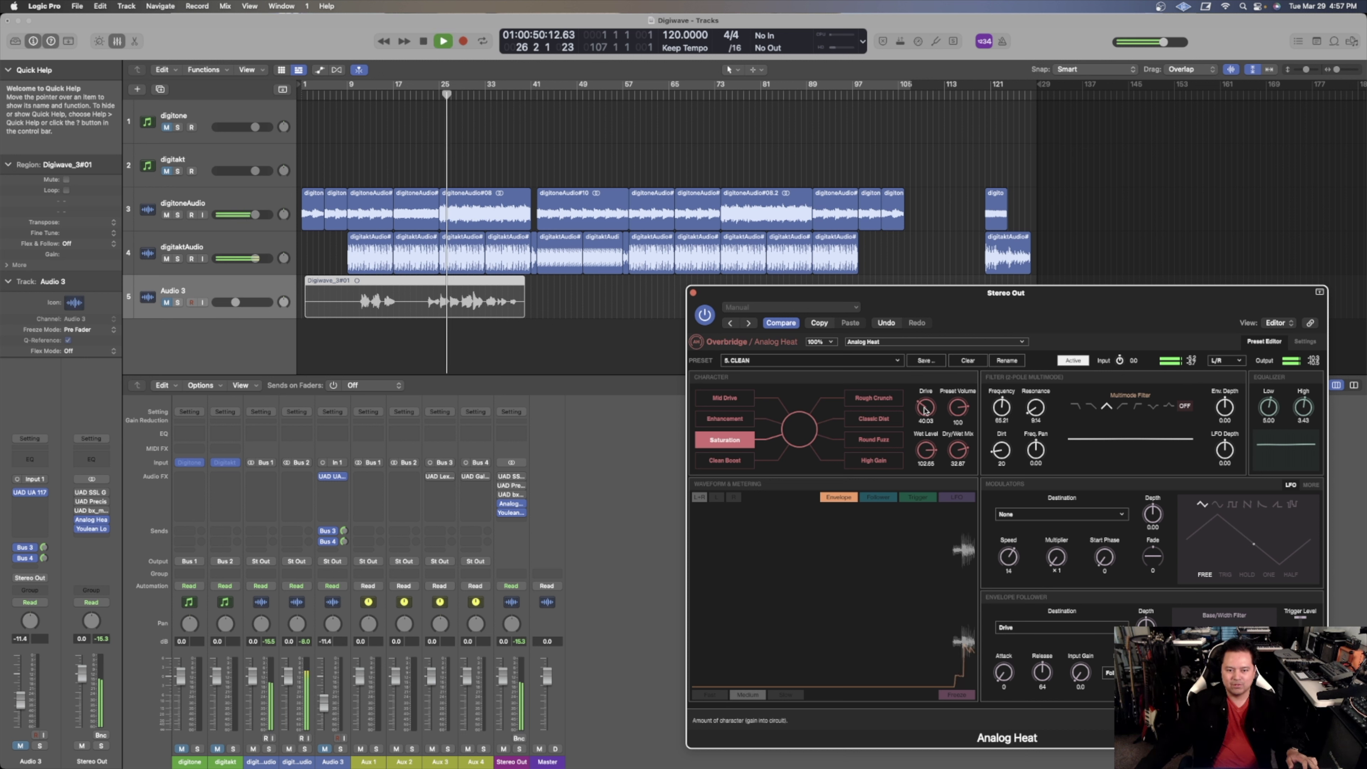
pyautogui.moveTo(926, 409); pyautogui.dragTo(923, 355)
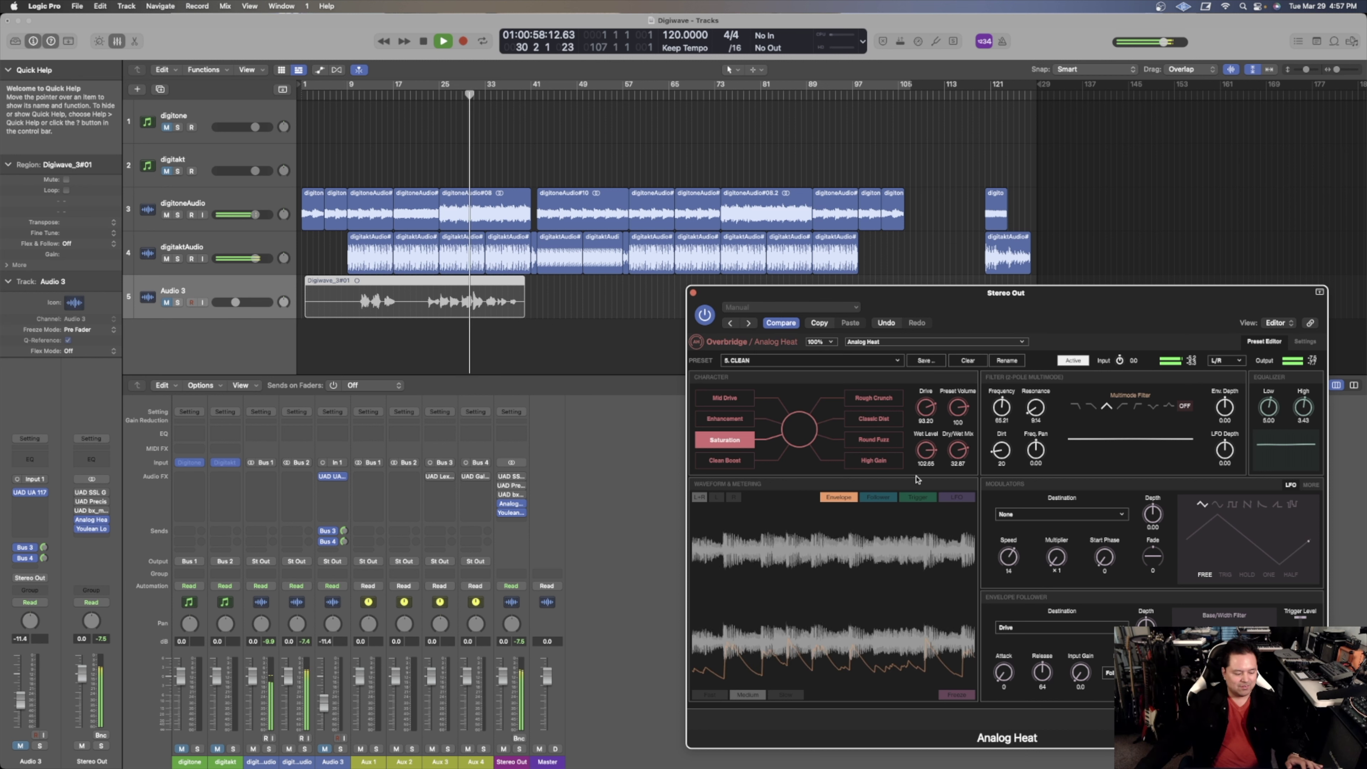
pyautogui.press('space')
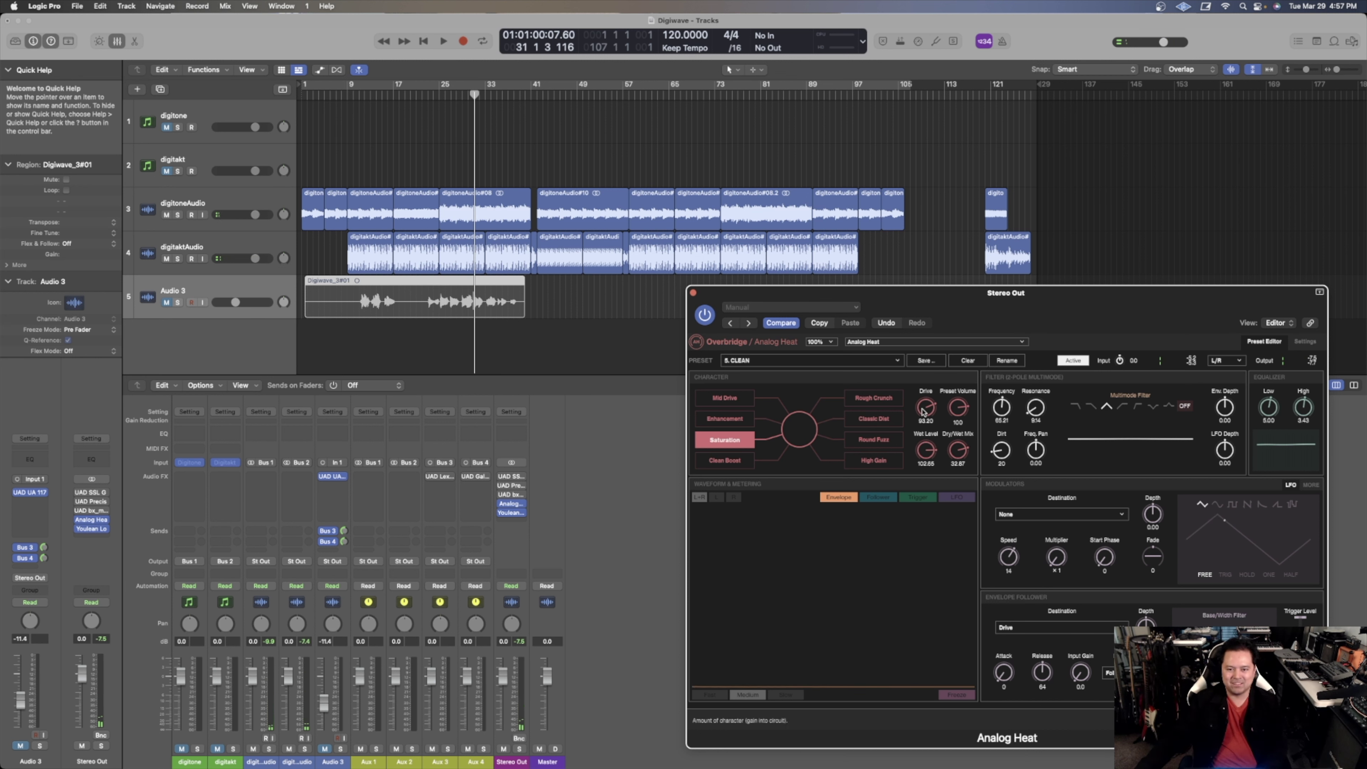
# Lower Analog Heat's Drive gradually to about 74.7 with playback stopped
pyautogui.moveTo(920, 406)
pyautogui.mouseDown()
pyautogui.moveTo(927, 455)
pyautogui.moveTo(927, 419)
pyautogui.mouseUp()
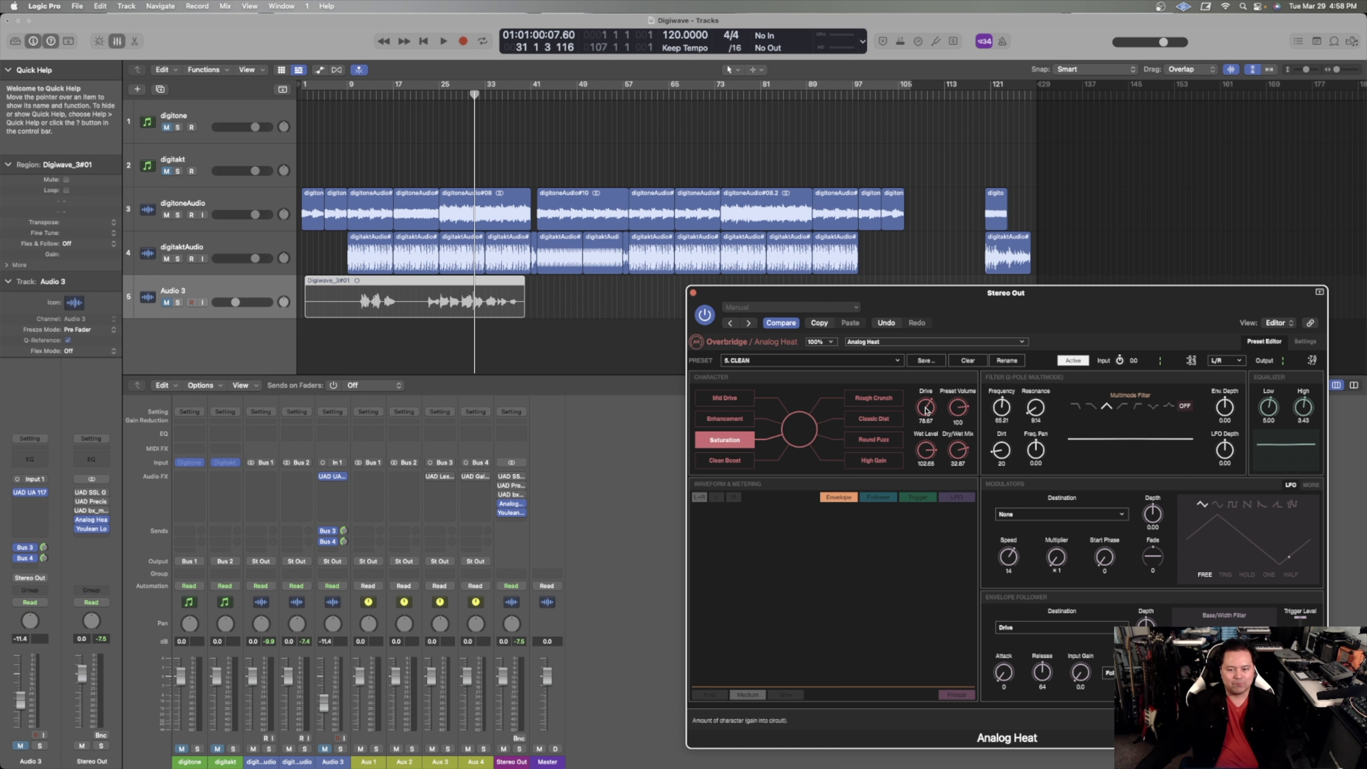
pyautogui.moveTo(927, 407); pyautogui.dragTo(927, 412)
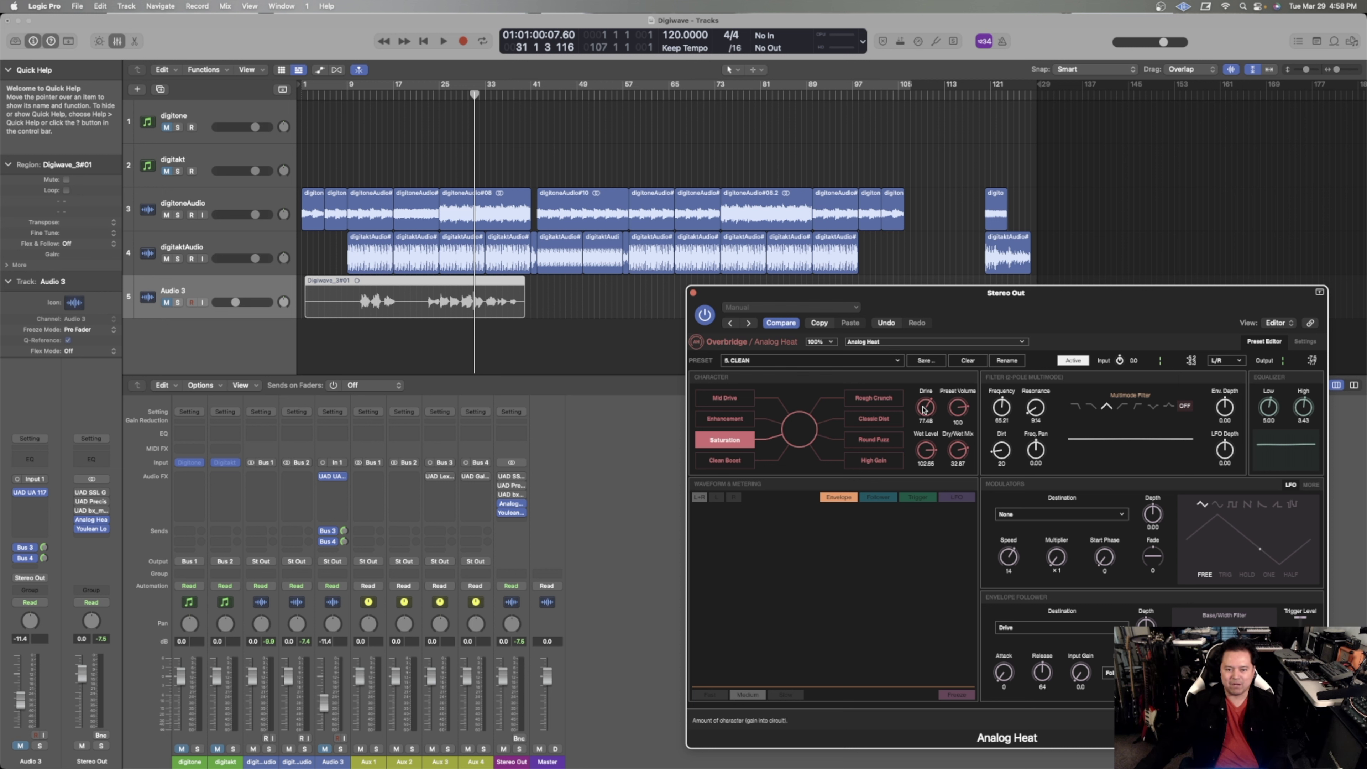
pyautogui.moveTo(925, 410); pyautogui.dragTo(925, 416)
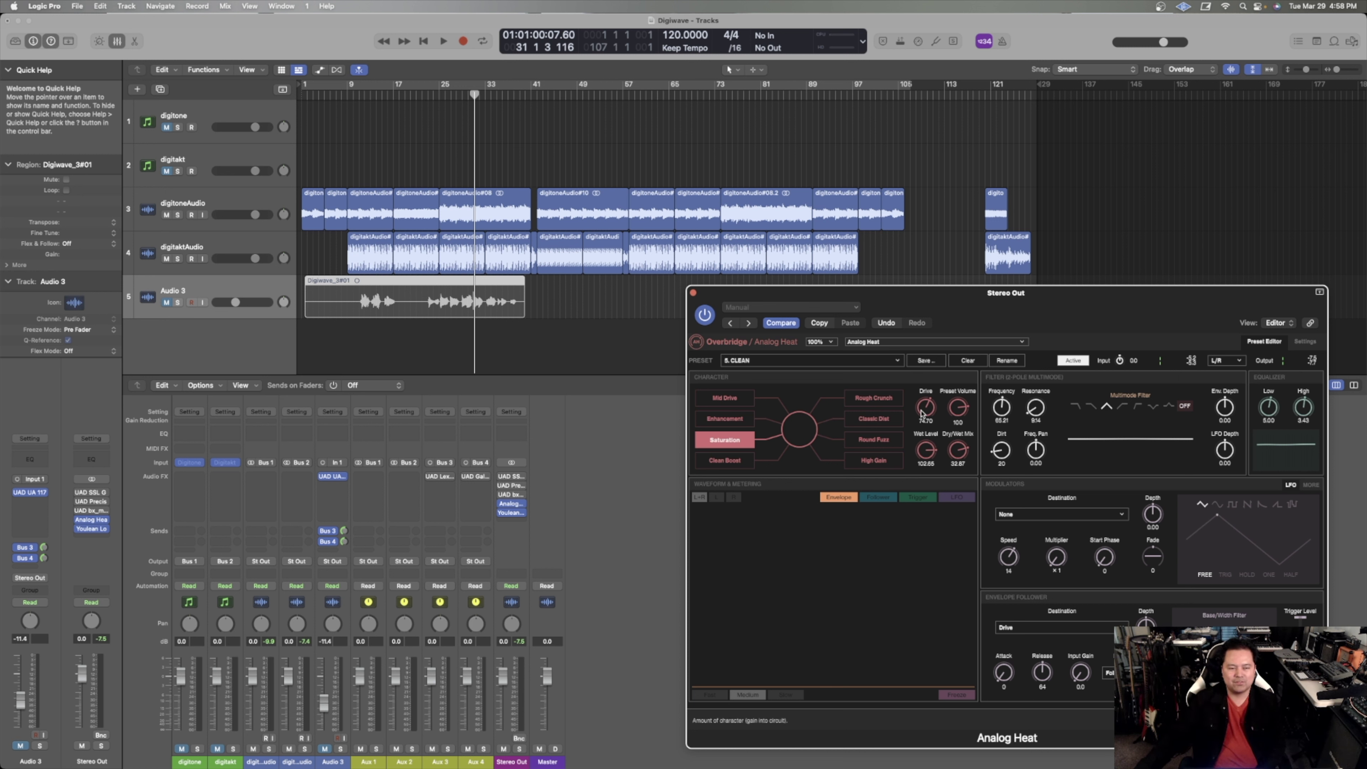
# Reload the 5. CLEAN preset in Analog Heat
pyautogui.click(893, 364)
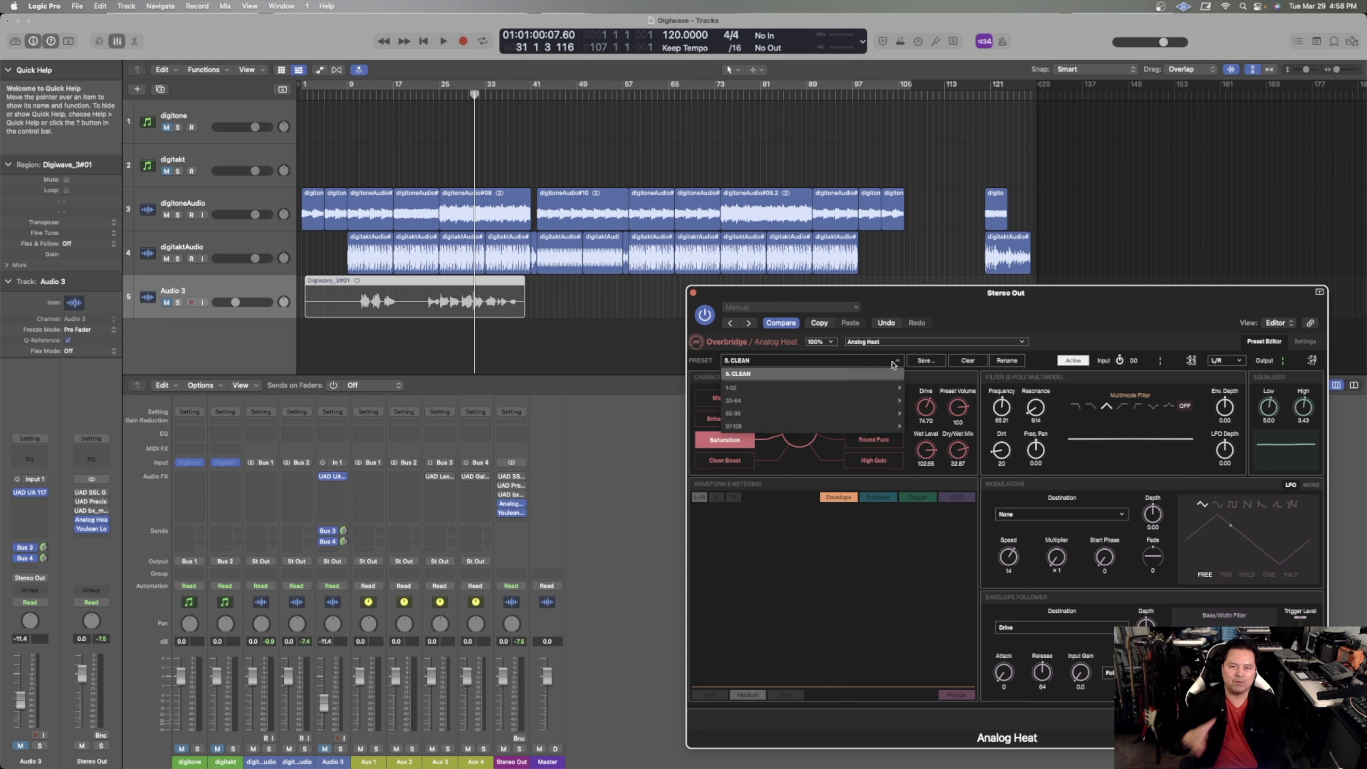
pyautogui.moveTo(801, 390)
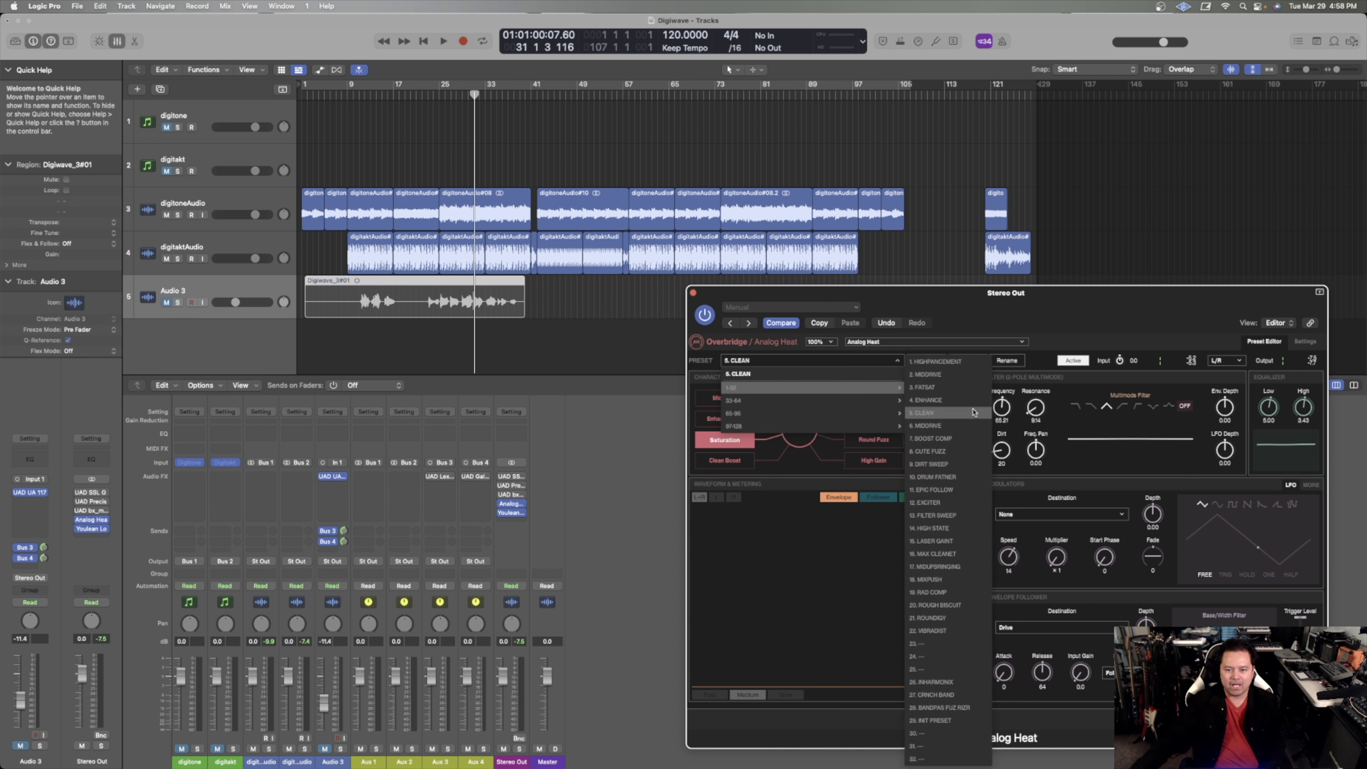
pyautogui.click(933, 414)
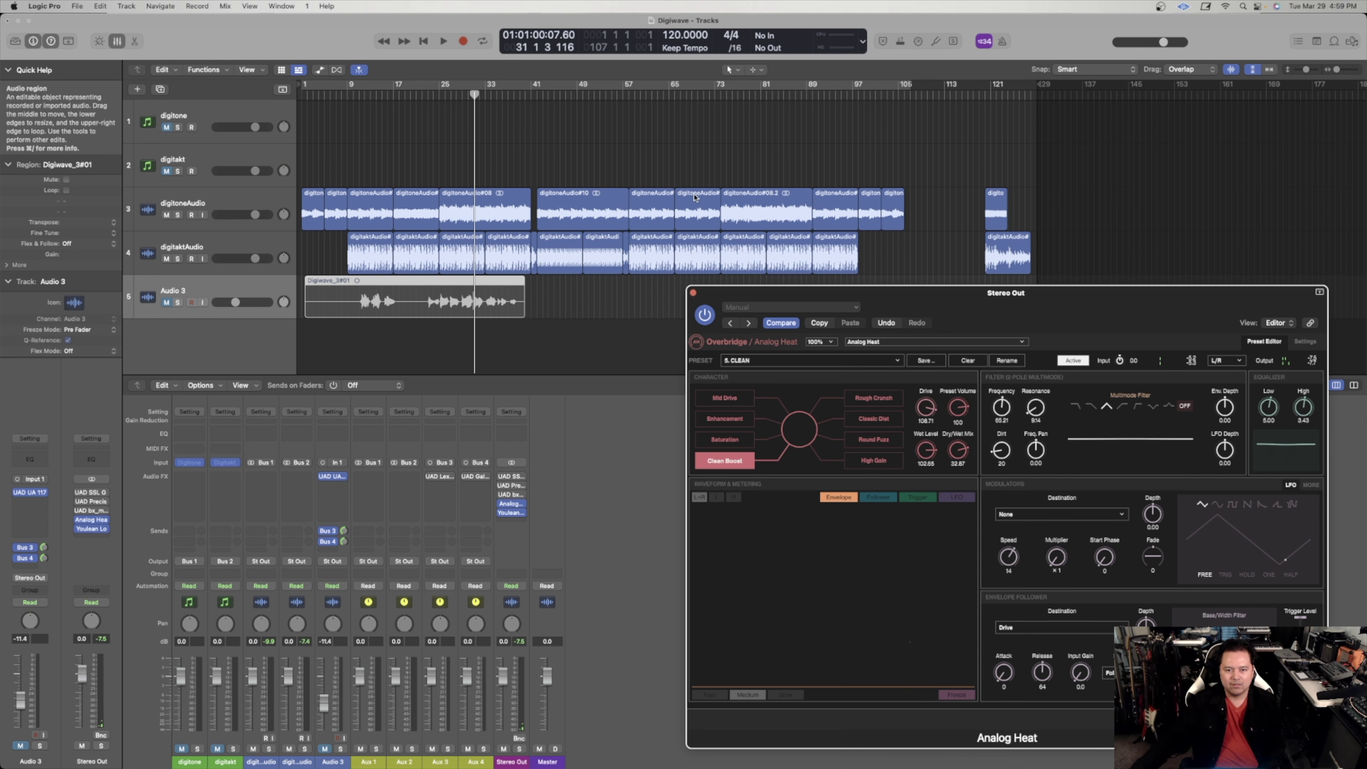
# Play the song from bar 31 while lowering Analog Heat's Drive to about 93.6, and stop playback
pyautogui.click(437, 45)
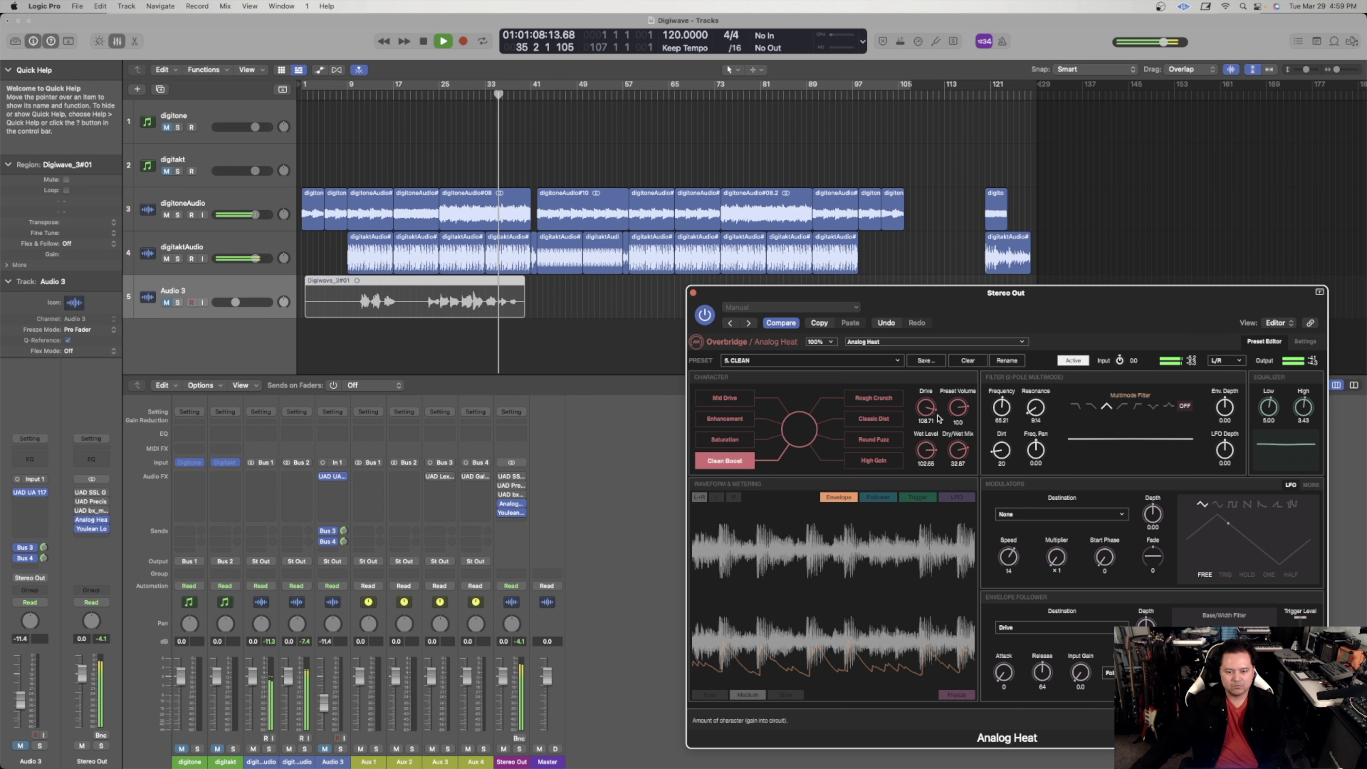
pyautogui.moveTo(922, 412); pyautogui.dragTo(916, 413)
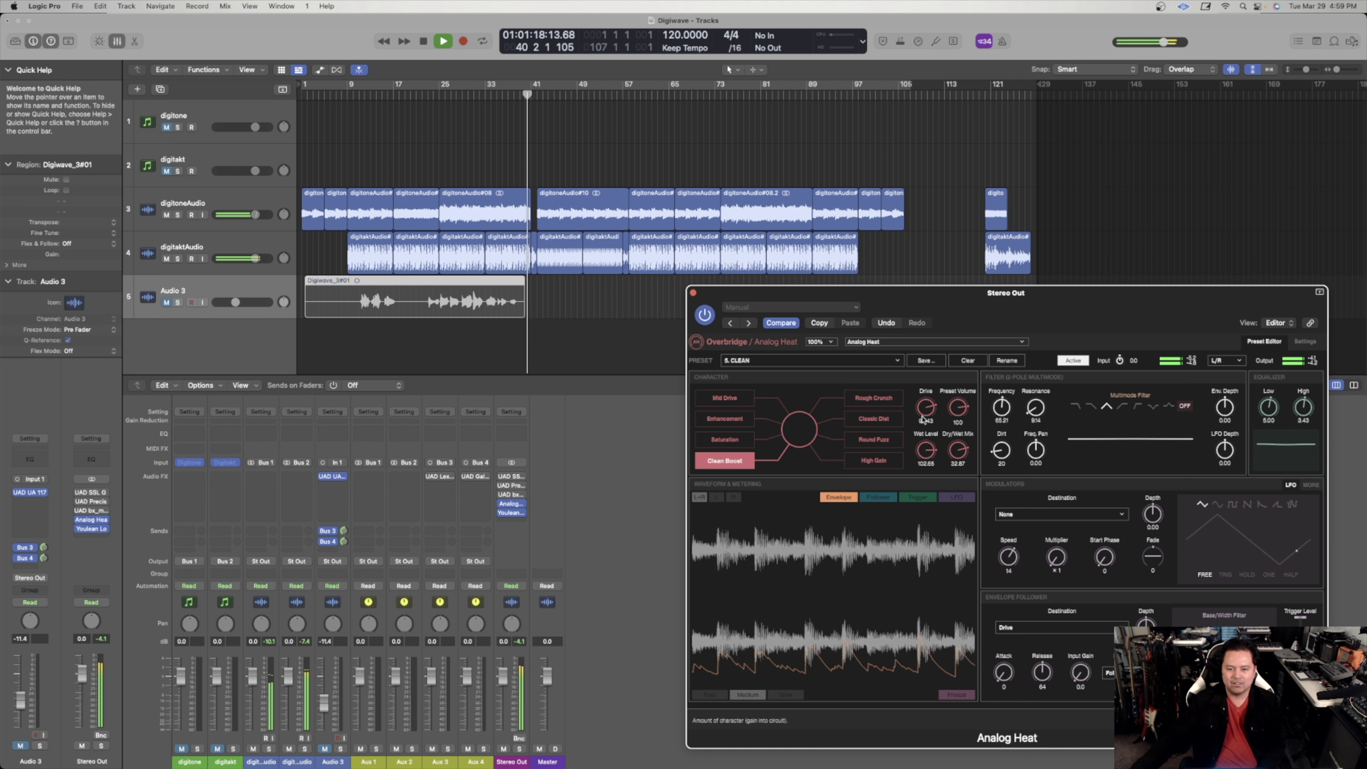
pyautogui.moveTo(924, 411); pyautogui.dragTo(924, 413)
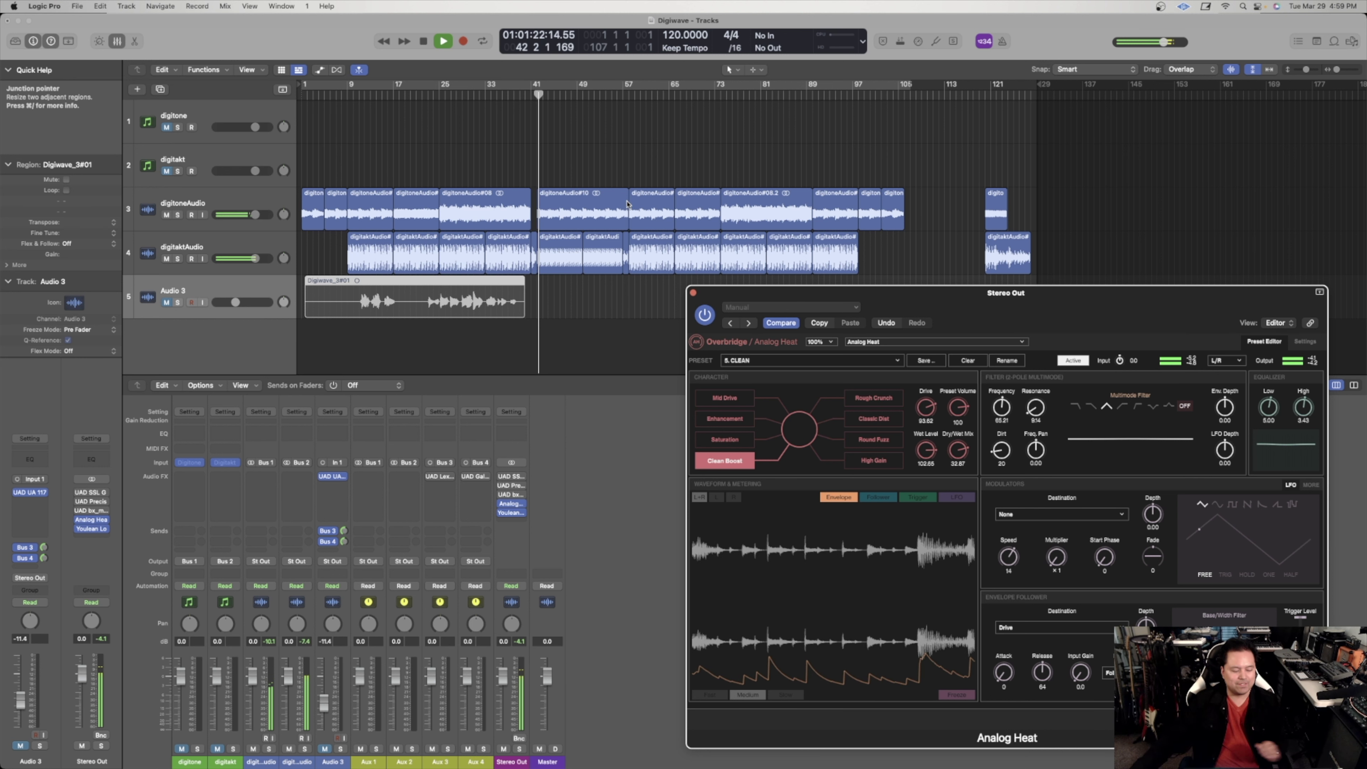
pyautogui.press('space')
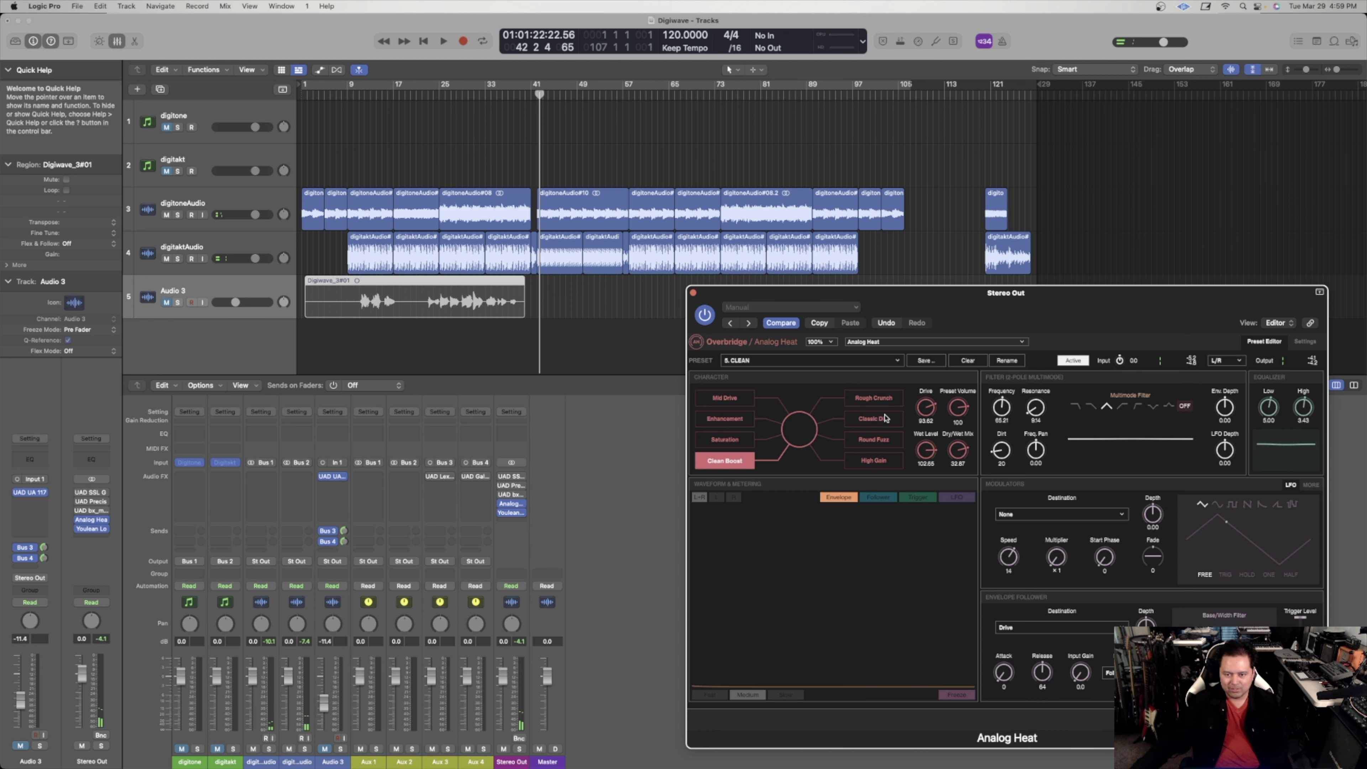
# Raise Analog Heat's Drive to about 103.8 with playback stopped and shift the plug-in window slightly
pyautogui.moveTo(924, 411); pyautogui.dragTo(923, 408)
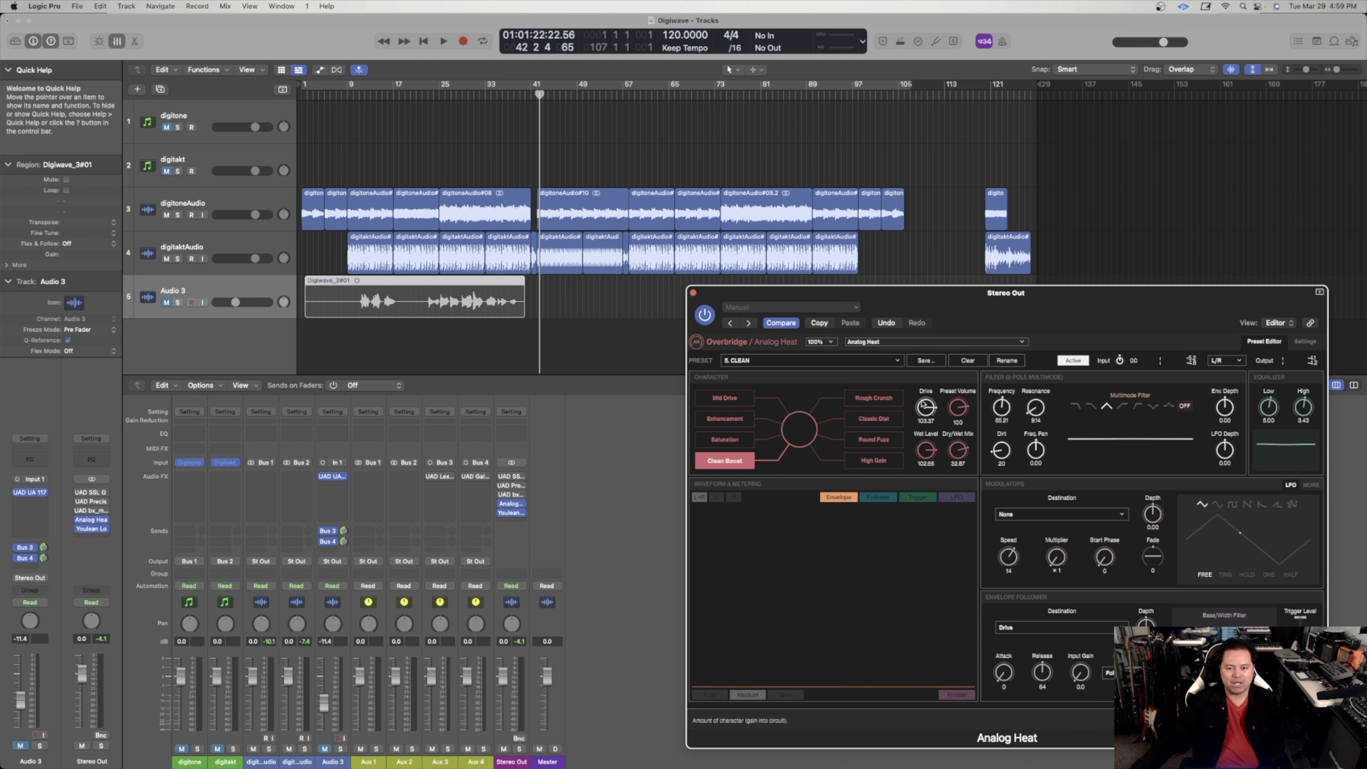
pyautogui.moveTo(923, 404); pyautogui.dragTo(922, 403)
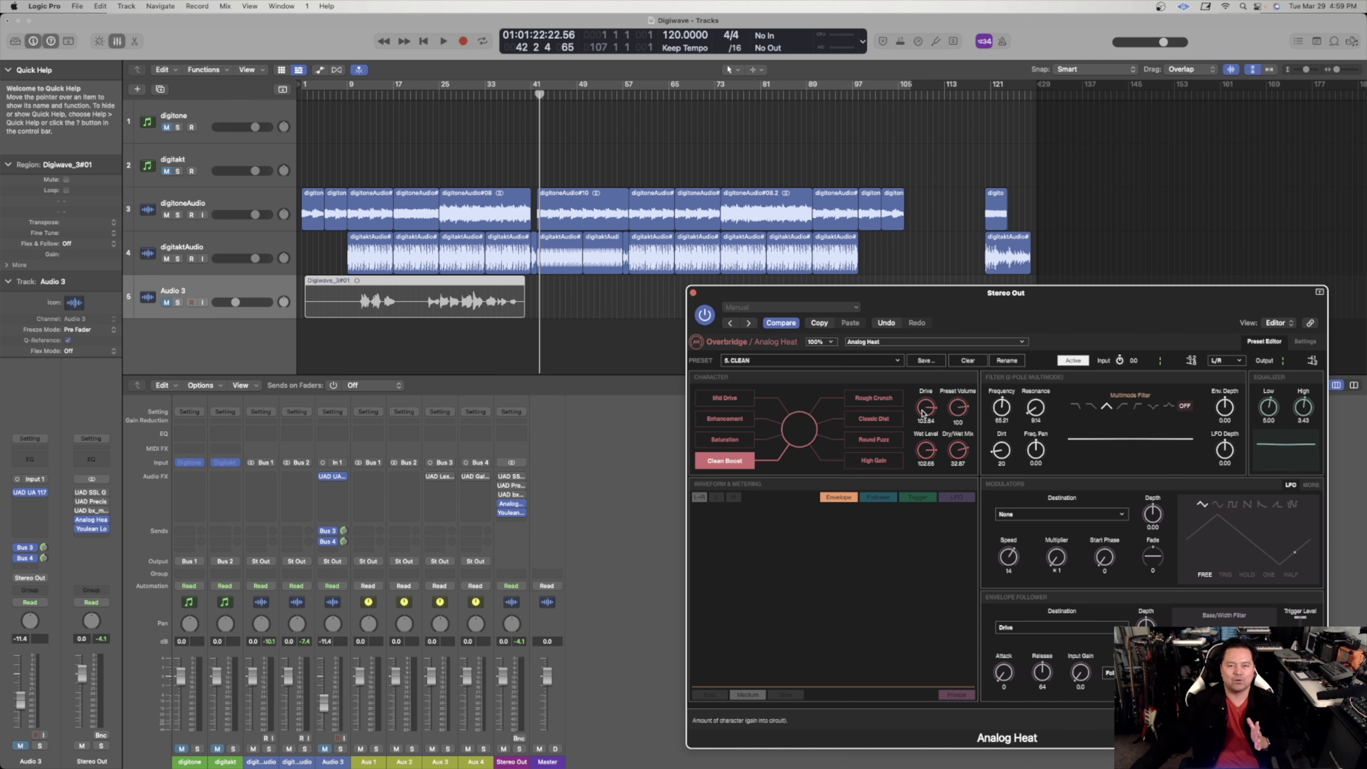
pyautogui.moveTo(901, 296); pyautogui.dragTo(933, 300)
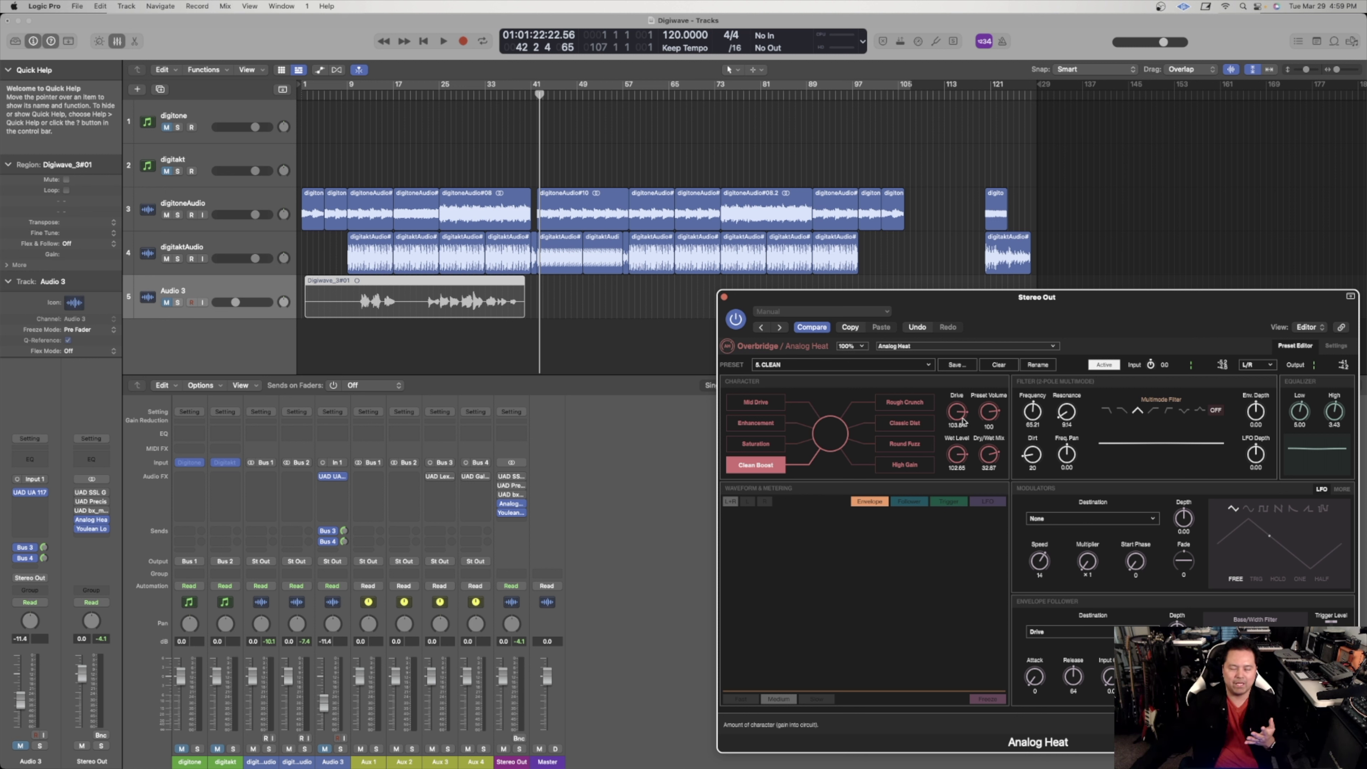
# Sweep Clean Boost's Drive while the song plays from bar 42, going up to 127, down to about 77 and back to about 108
pyautogui.moveTo(957, 413); pyautogui.dragTo(954, 418)
pyautogui.press('space')
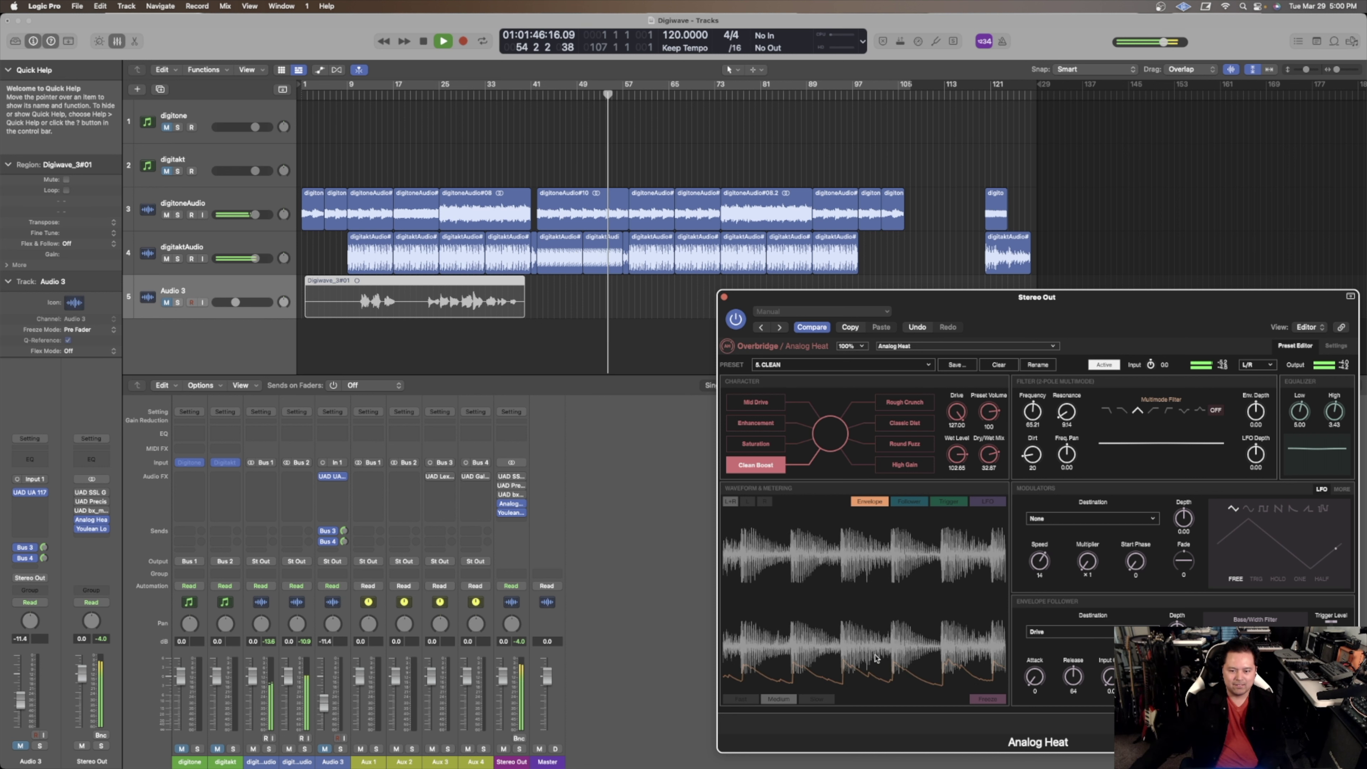
pyautogui.moveTo(953, 414); pyautogui.dragTo(953, 430)
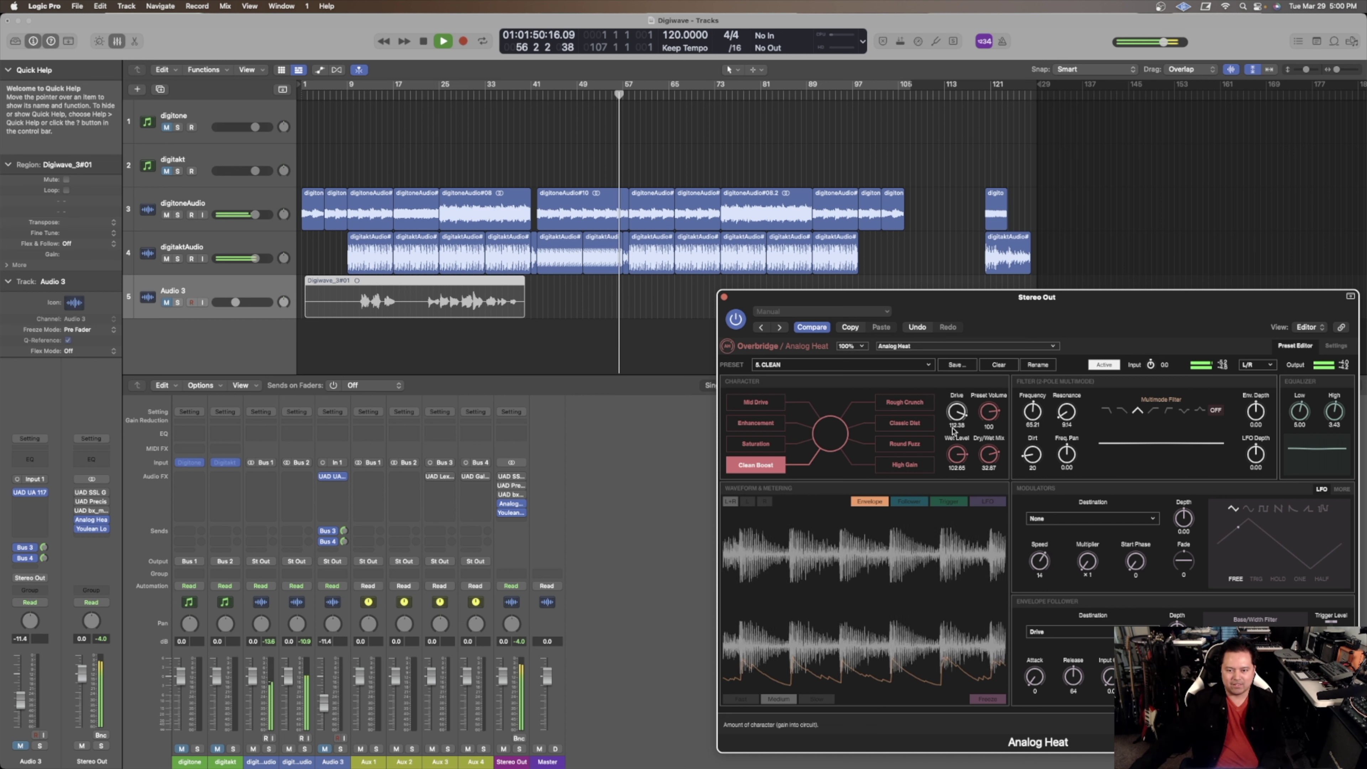
pyautogui.moveTo(953, 430); pyautogui.dragTo(954, 412)
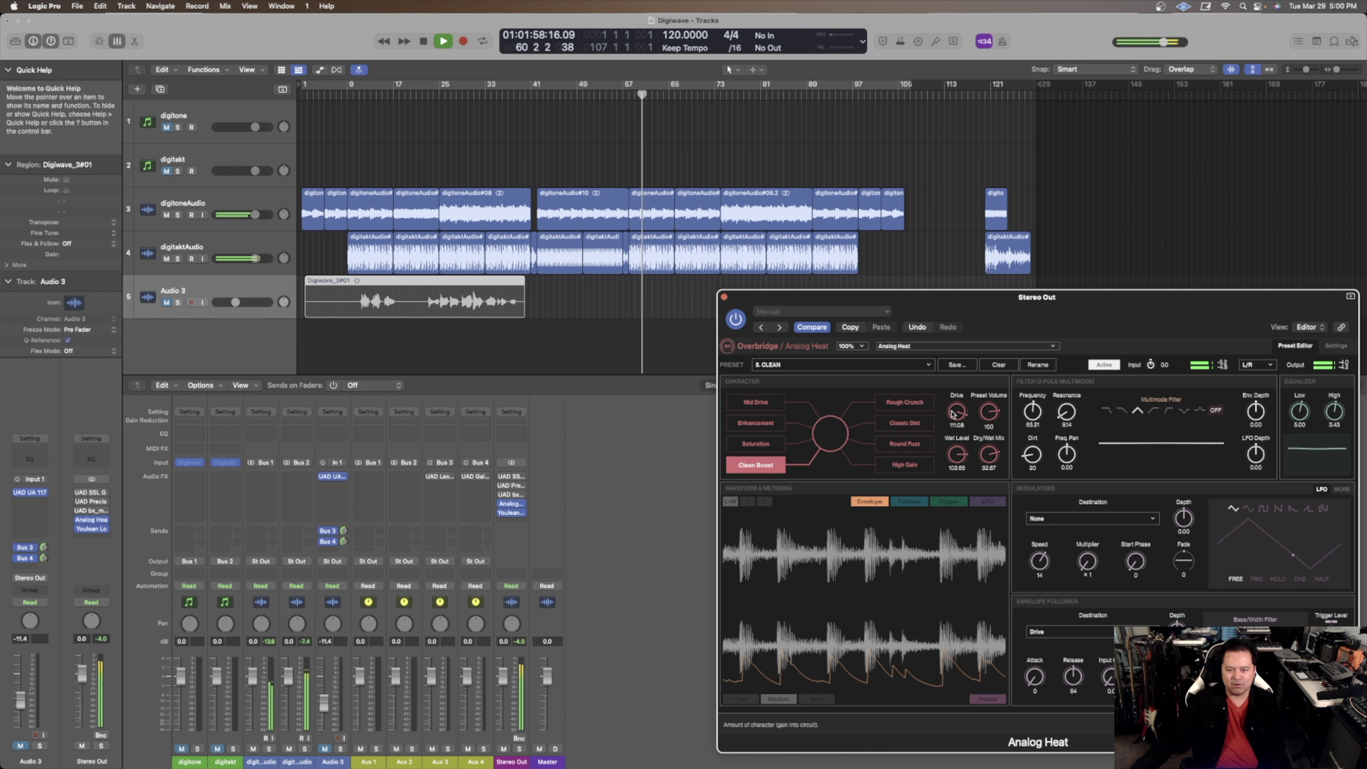
pyautogui.moveTo(950, 416); pyautogui.dragTo(953, 418)
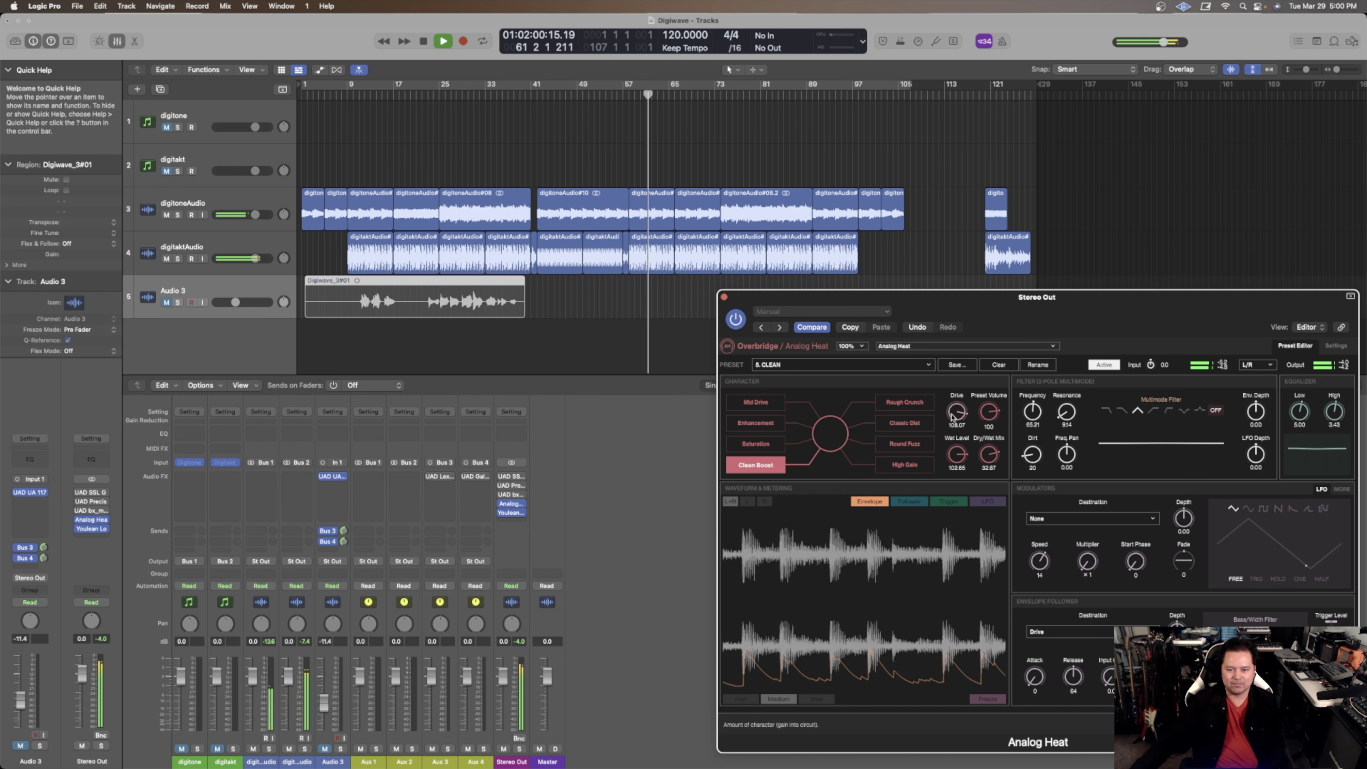
# Audition the Saturation character with Drive lowered to about 82.7, followed by Enhancement, Mid Drive and Rough Crunch, during playback
pyautogui.click(749, 446)
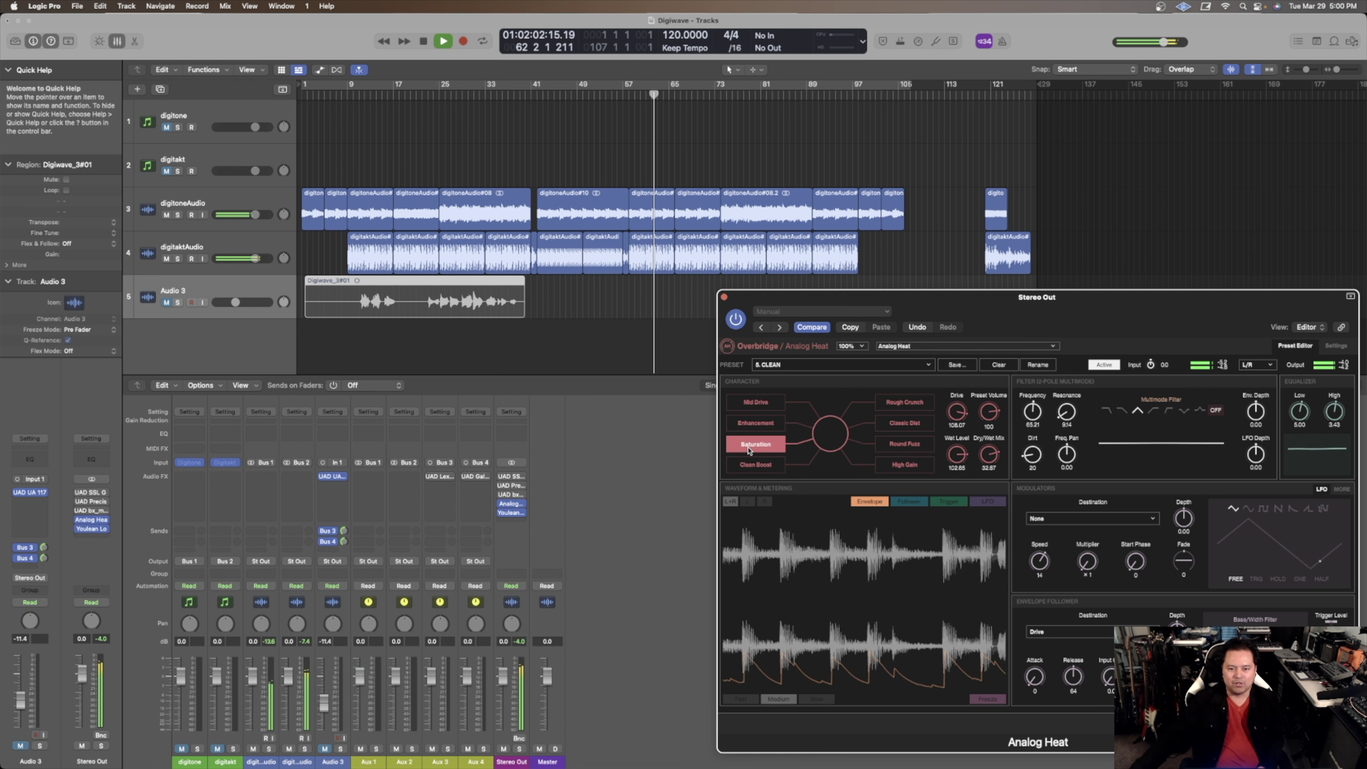
pyautogui.moveTo(955, 424); pyautogui.dragTo(956, 433)
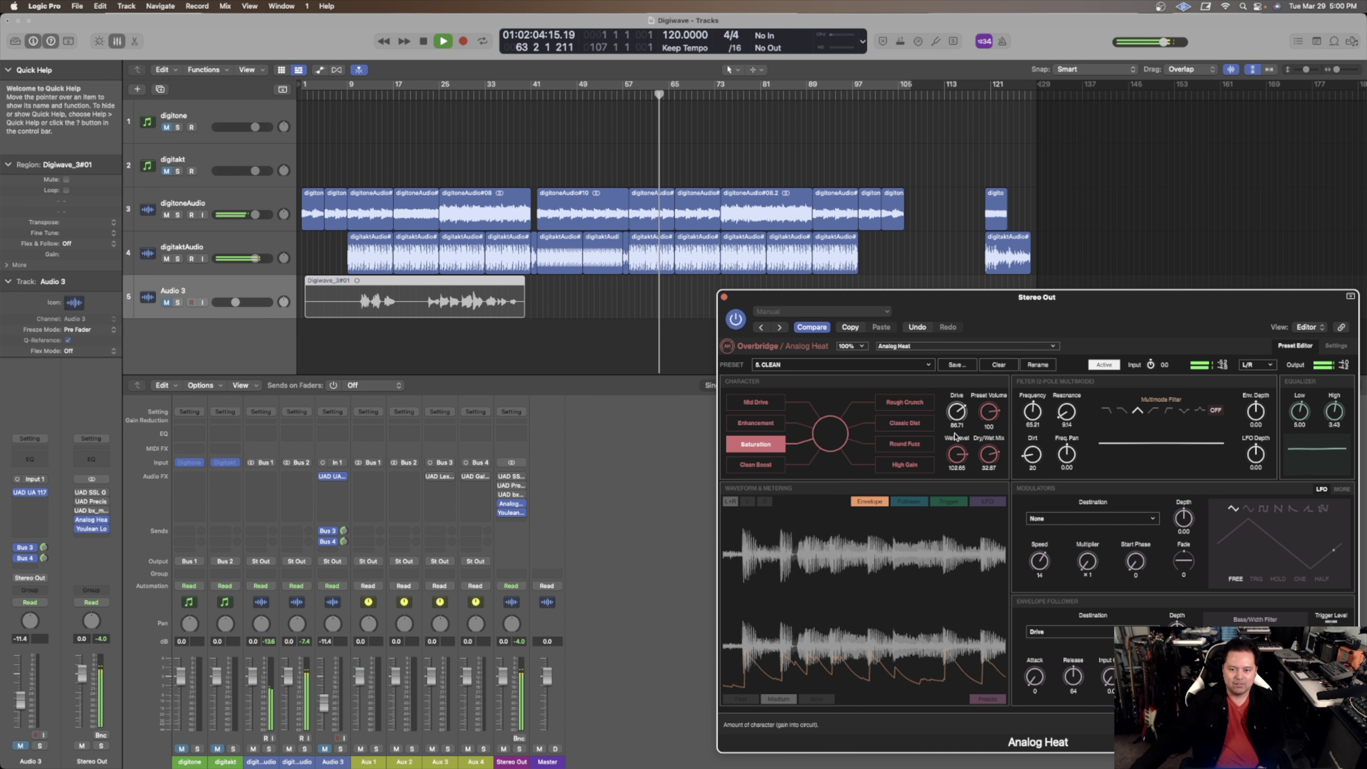
pyautogui.click(748, 426)
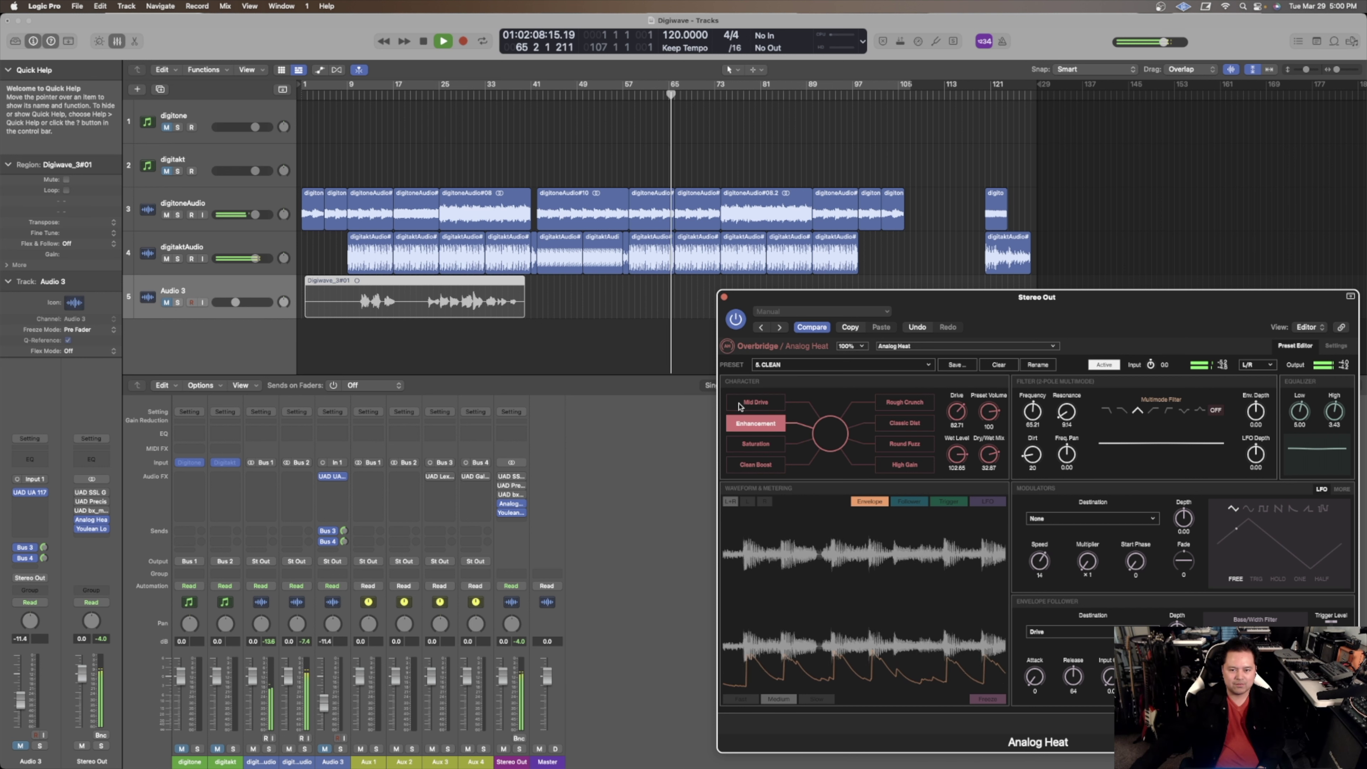
pyautogui.click(756, 402)
pyautogui.click(889, 404)
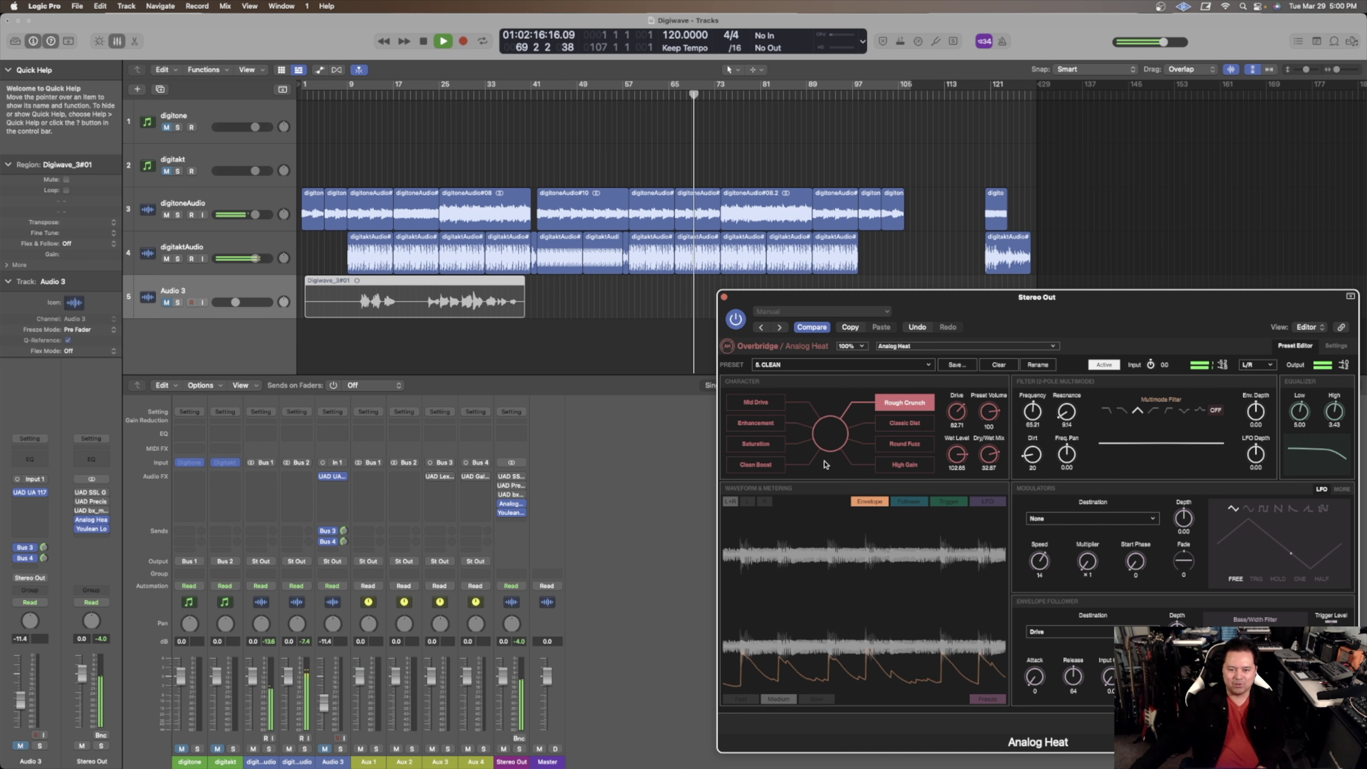
# Audition Classic Dist with Drive at about 64.8 and Round Fuzz with Drive at about 50.1 during playback
pyautogui.click(894, 423)
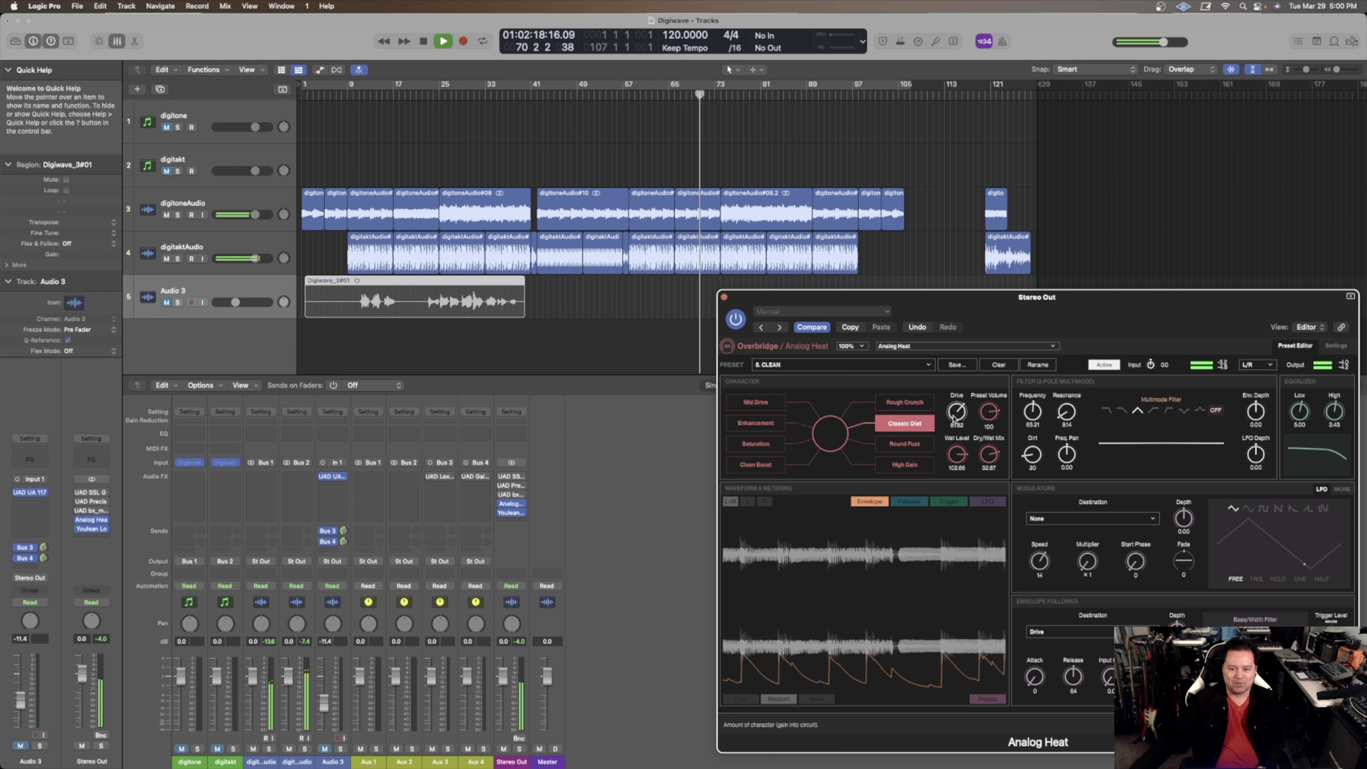
pyautogui.moveTo(957, 414); pyautogui.dragTo(953, 427)
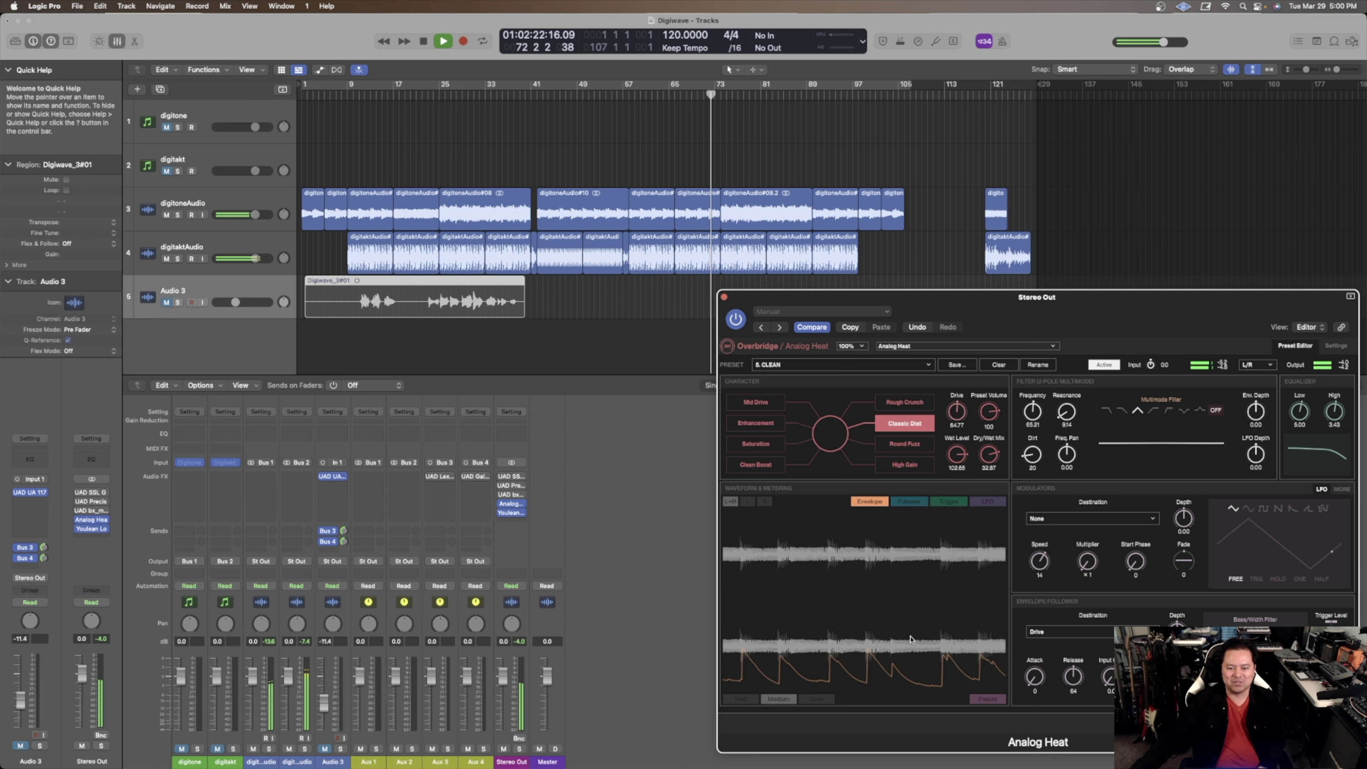
pyautogui.click(904, 443)
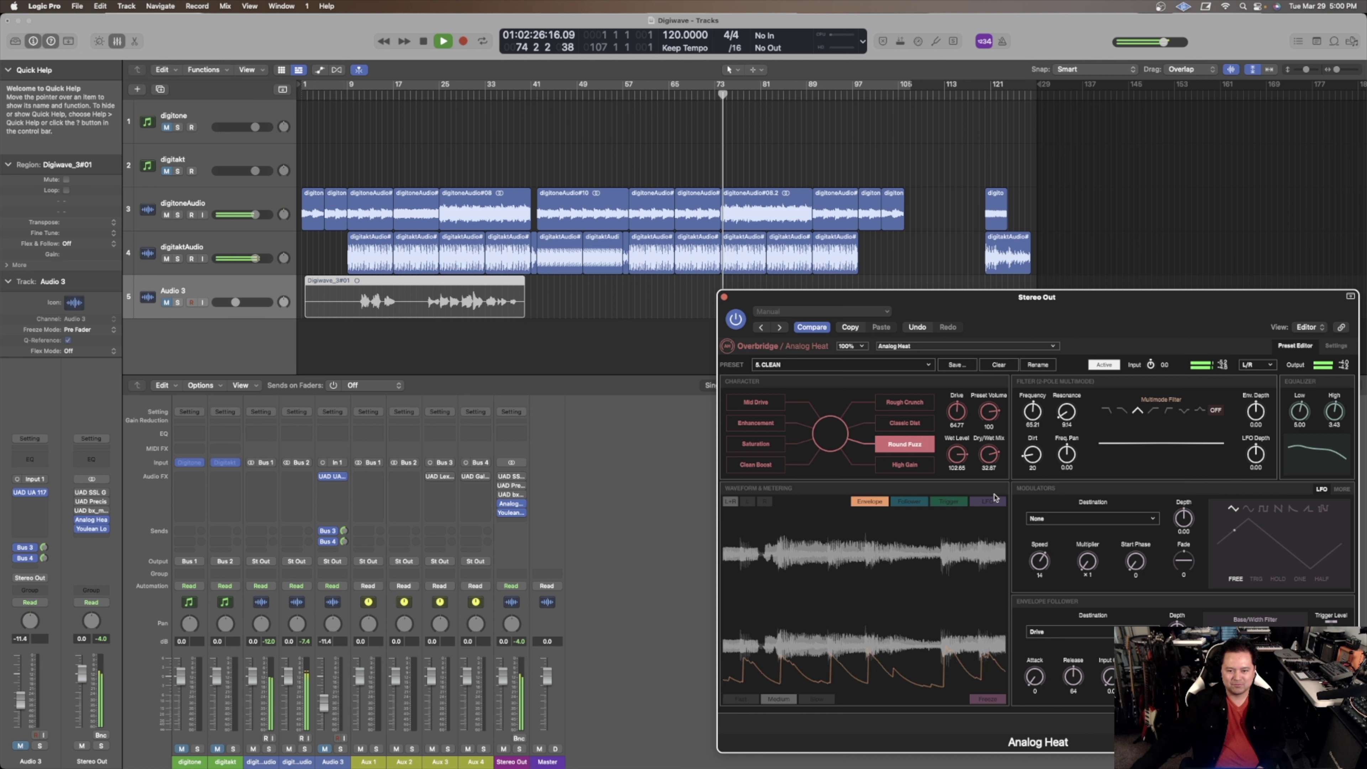
pyautogui.moveTo(956, 412); pyautogui.dragTo(956, 426)
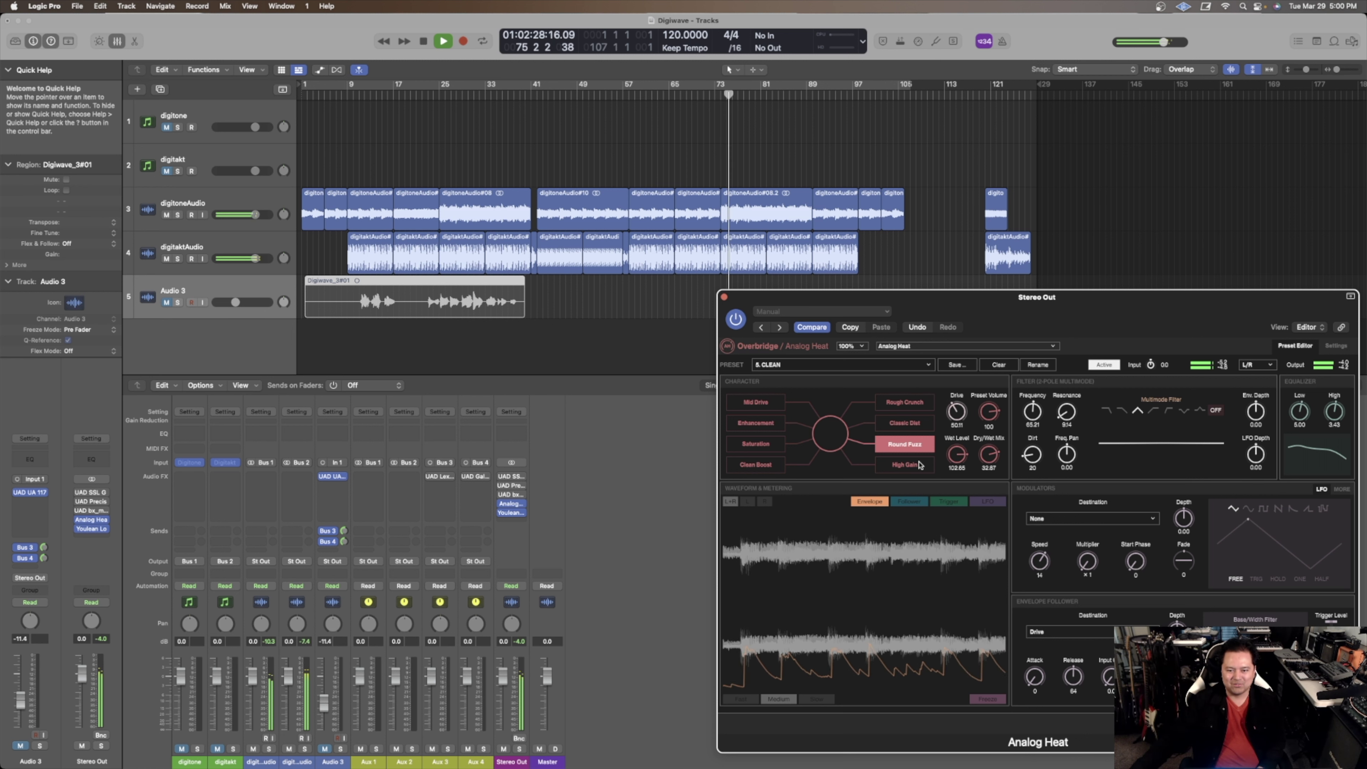
# Audition High Gain with Drive lowered to about 13.3, stop playback, and switch the character to Saturation
pyautogui.click(902, 463)
pyautogui.moveTo(956, 413); pyautogui.dragTo(963, 457)
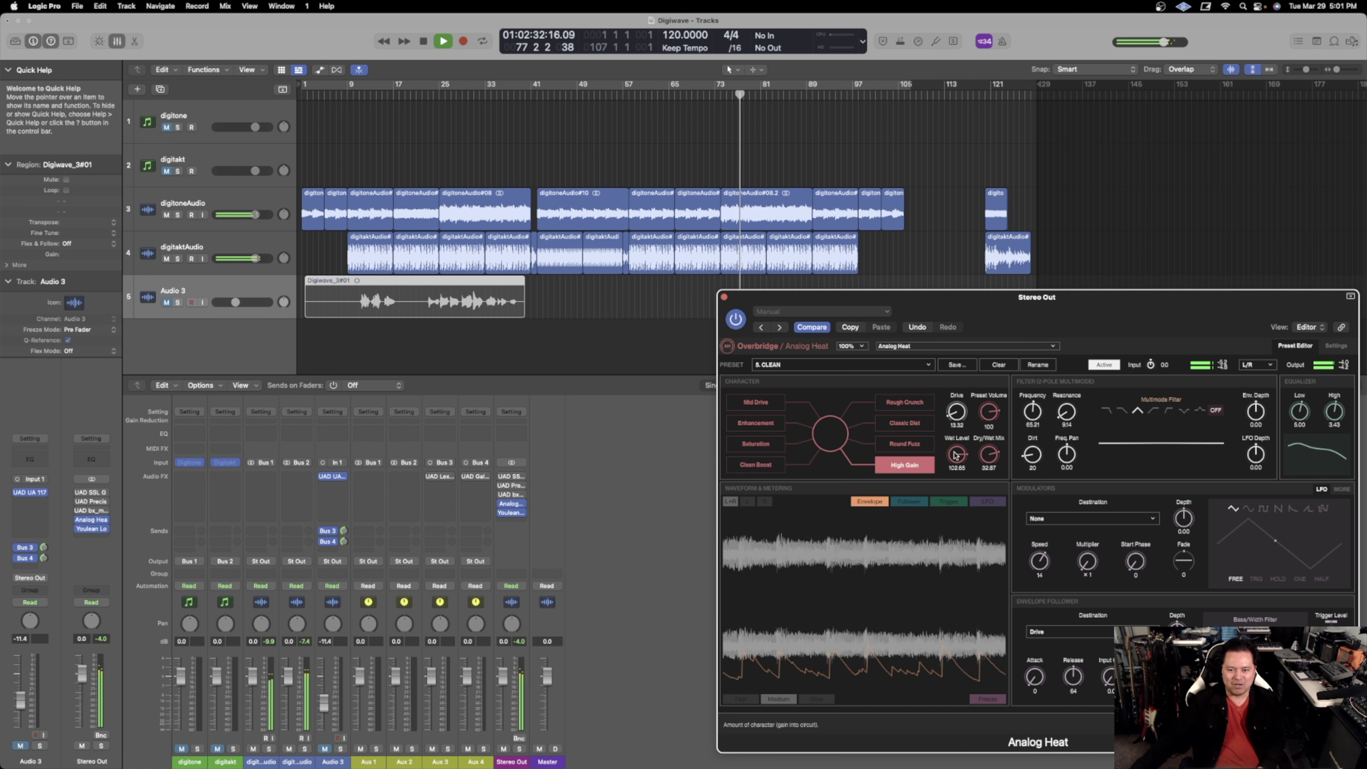
pyautogui.press('space')
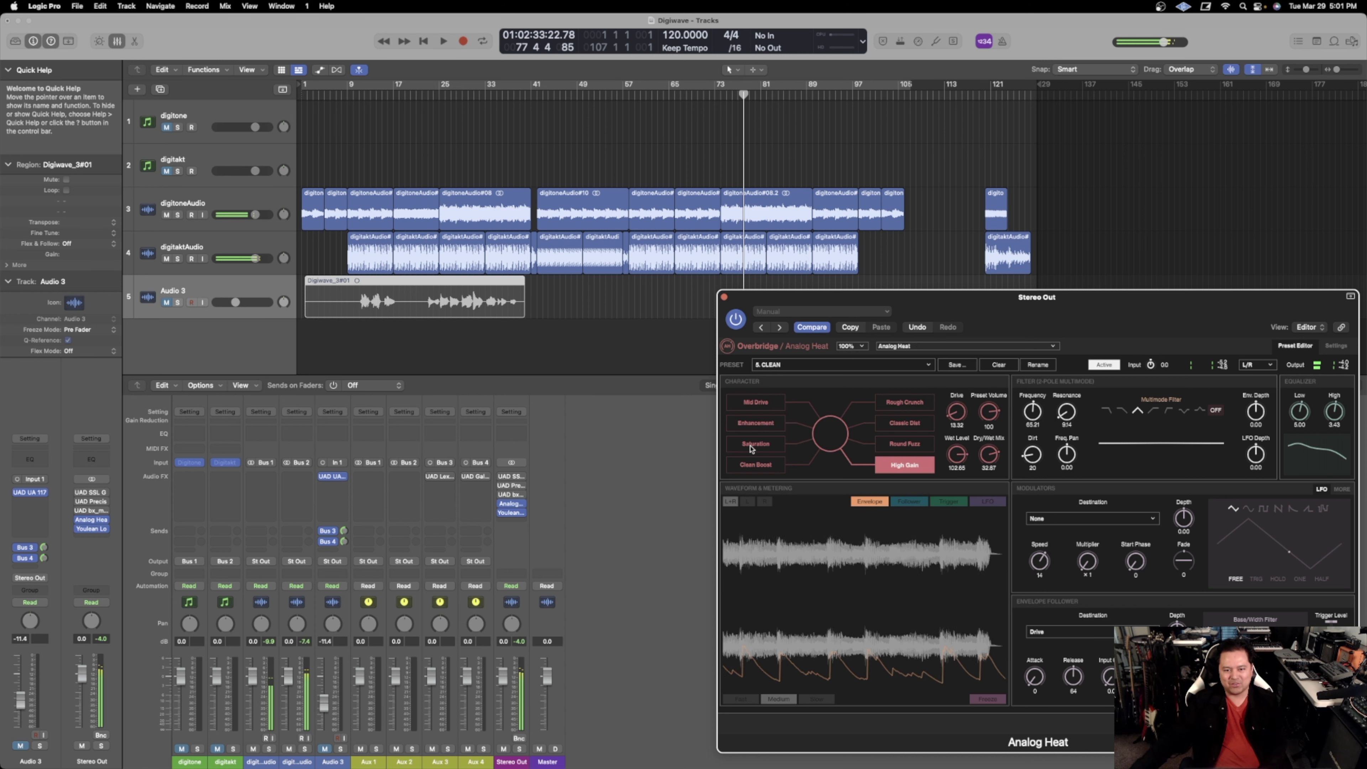
pyautogui.click(754, 445)
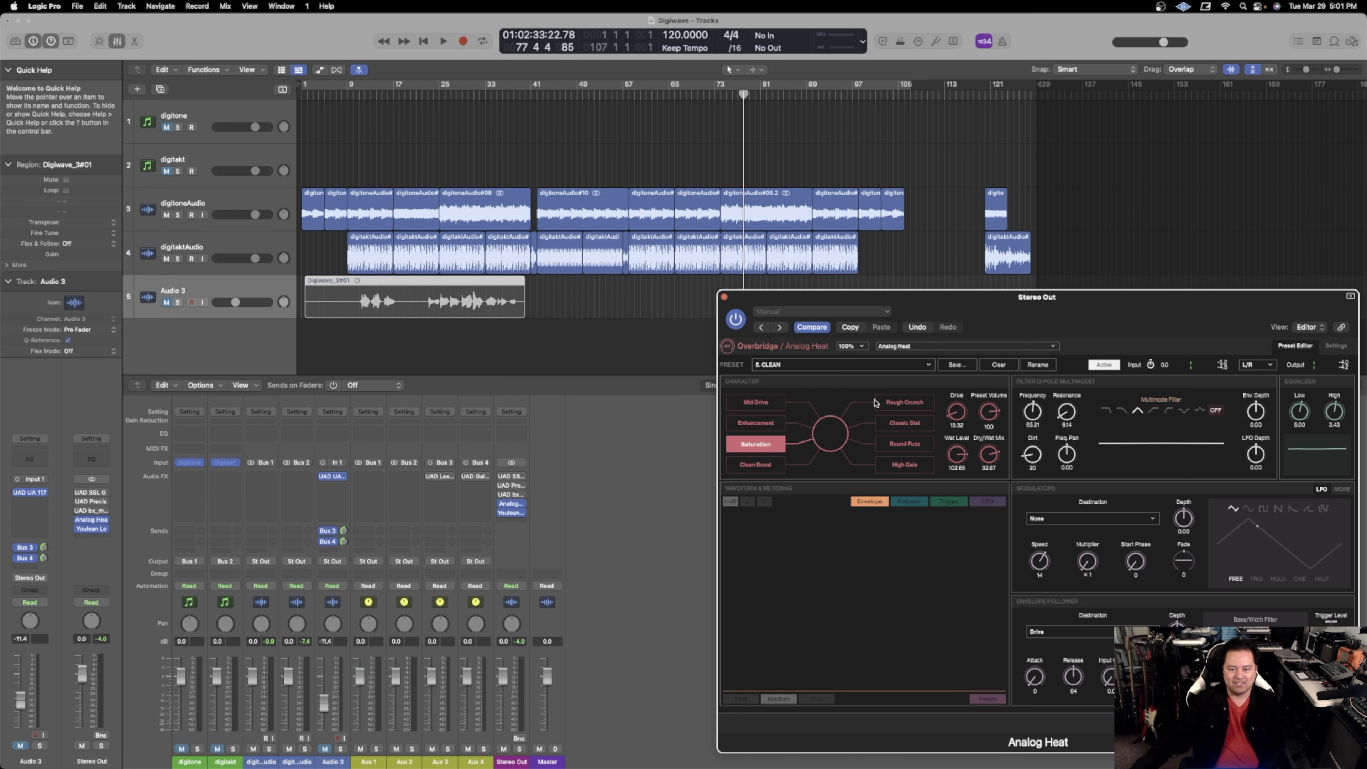
# Reposition the Analog Heat window and place the playhead at bar 54
pyautogui.moveTo(967, 314); pyautogui.dragTo(940, 317)
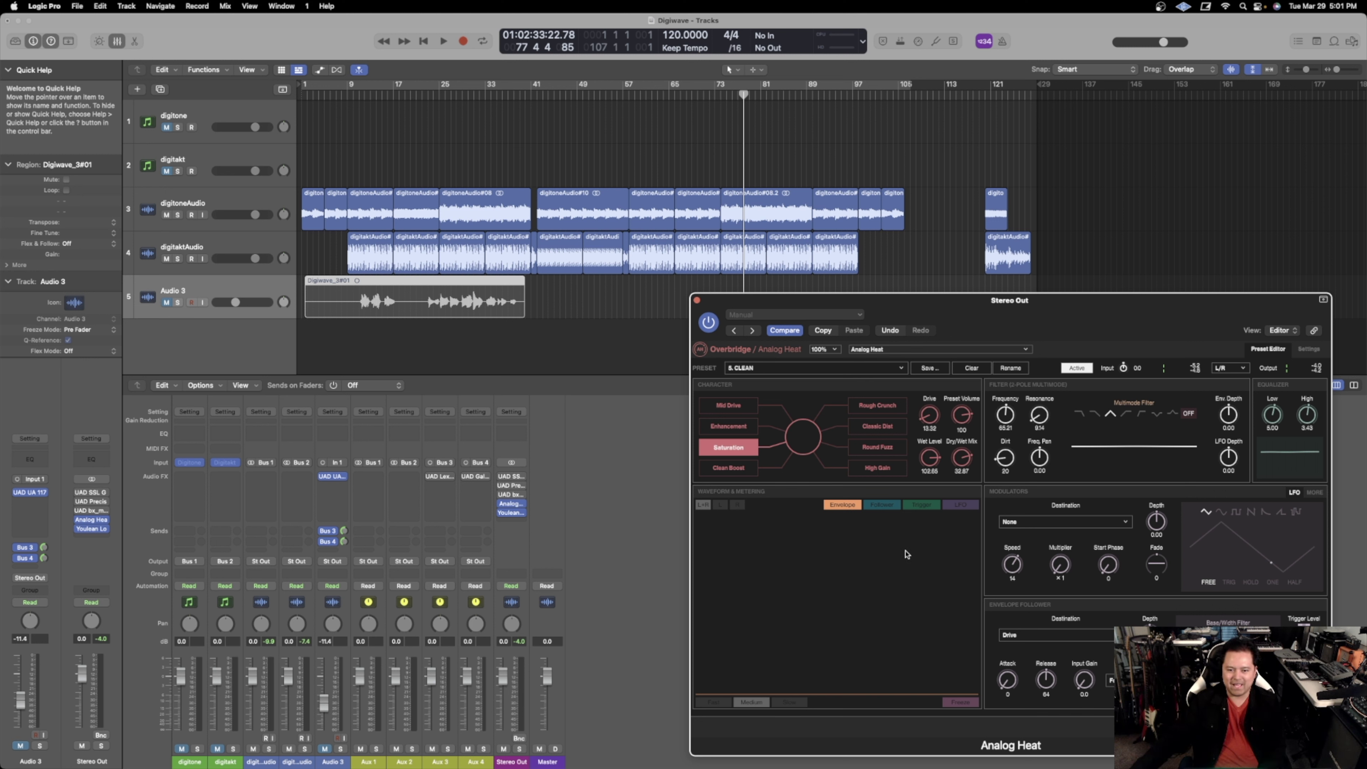
pyautogui.moveTo(959, 314); pyautogui.dragTo(947, 309)
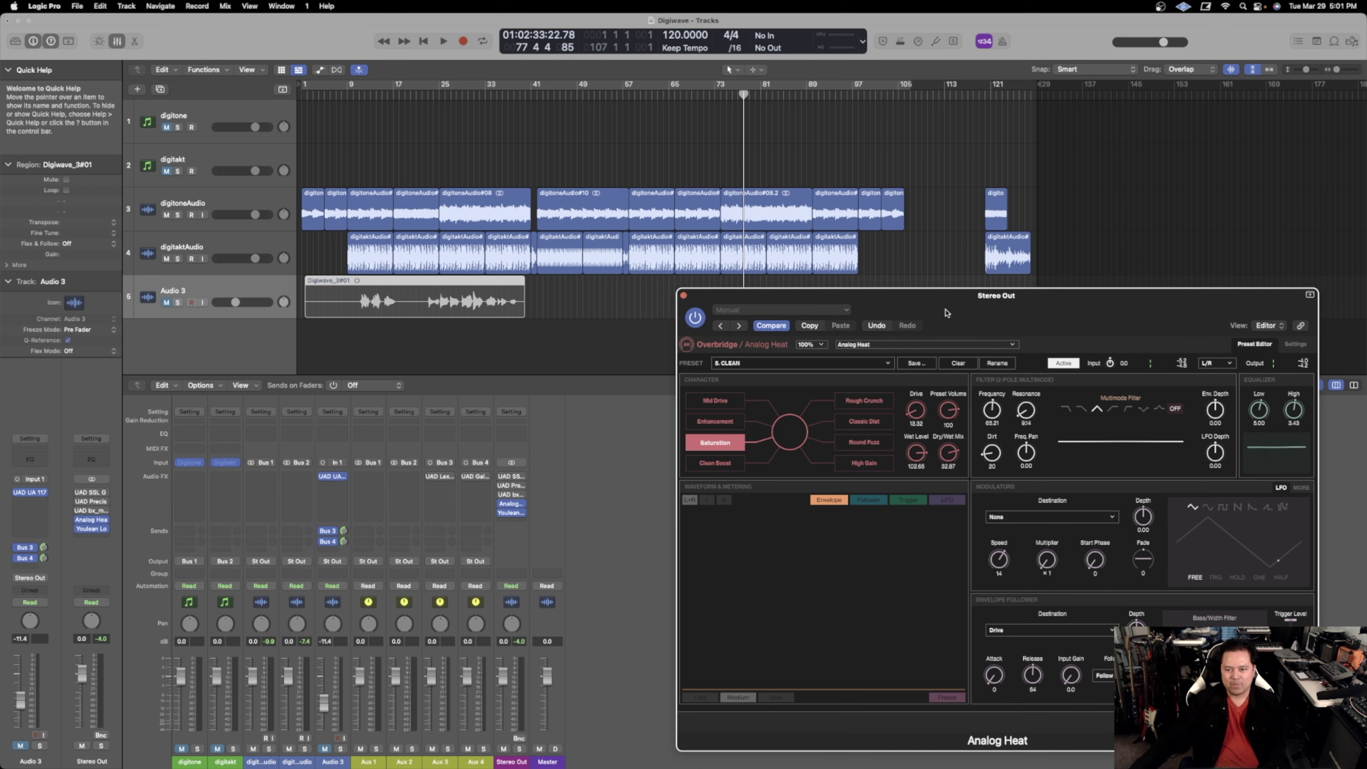
pyautogui.click(607, 99)
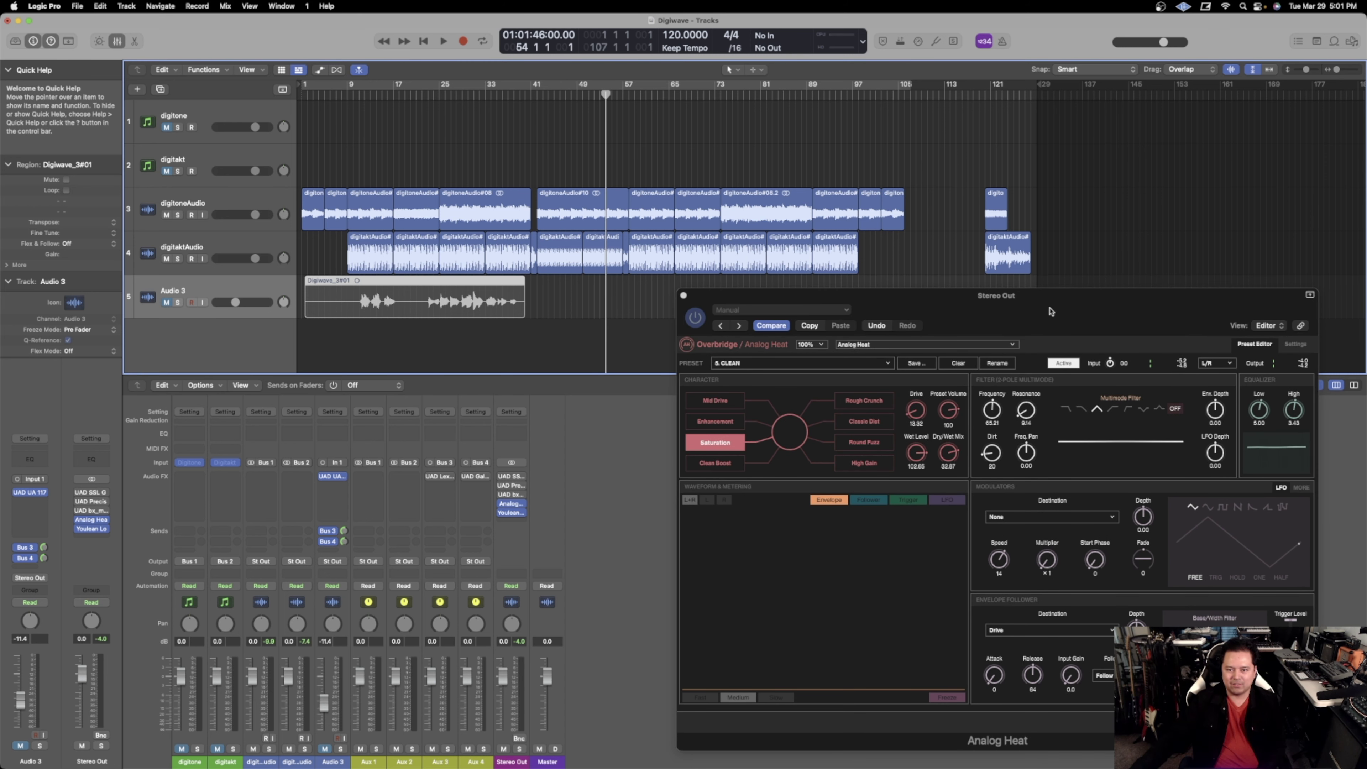
pyautogui.moveTo(1060, 311); pyautogui.dragTo(1042, 311)
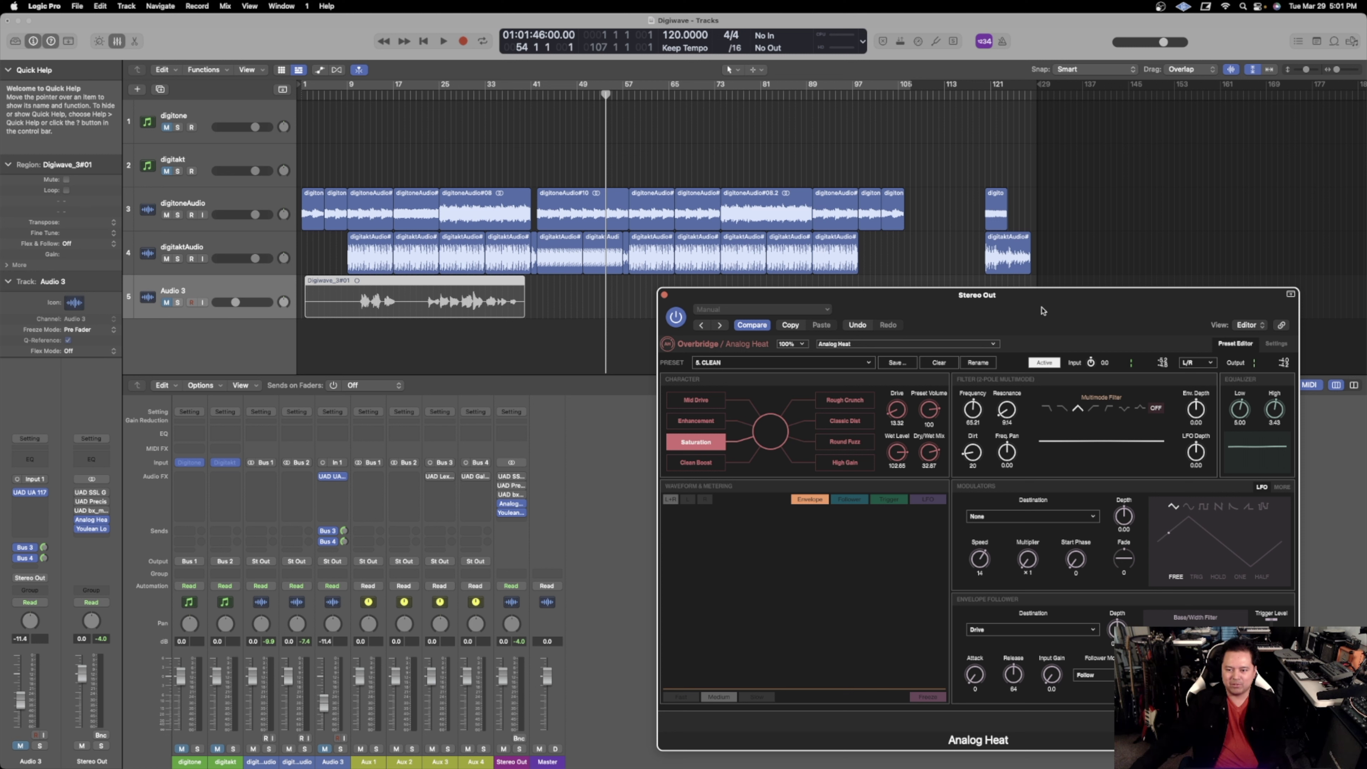